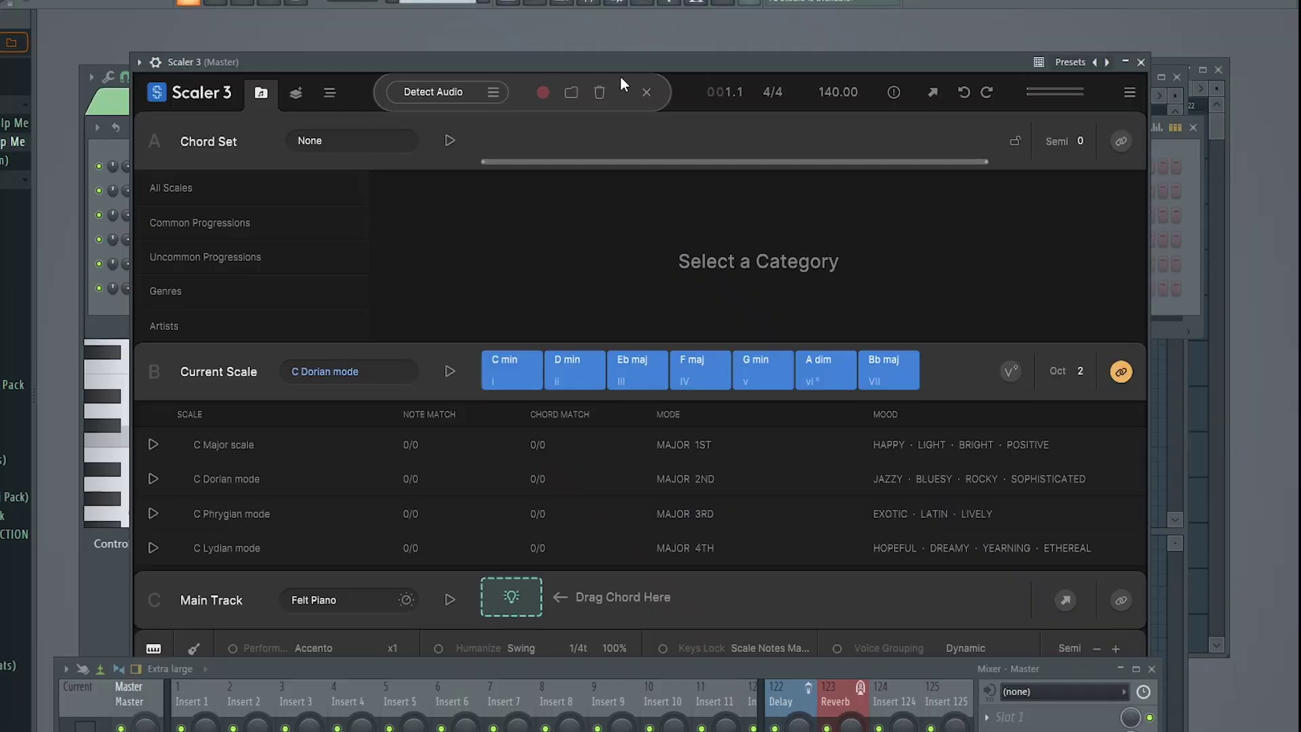
Reposition the Scaler 3 and Mixer windows to expose the full keyboard, and browse the All Scales, Artists and Genres categories.
left_click_drag(620, 77, 627, 25)
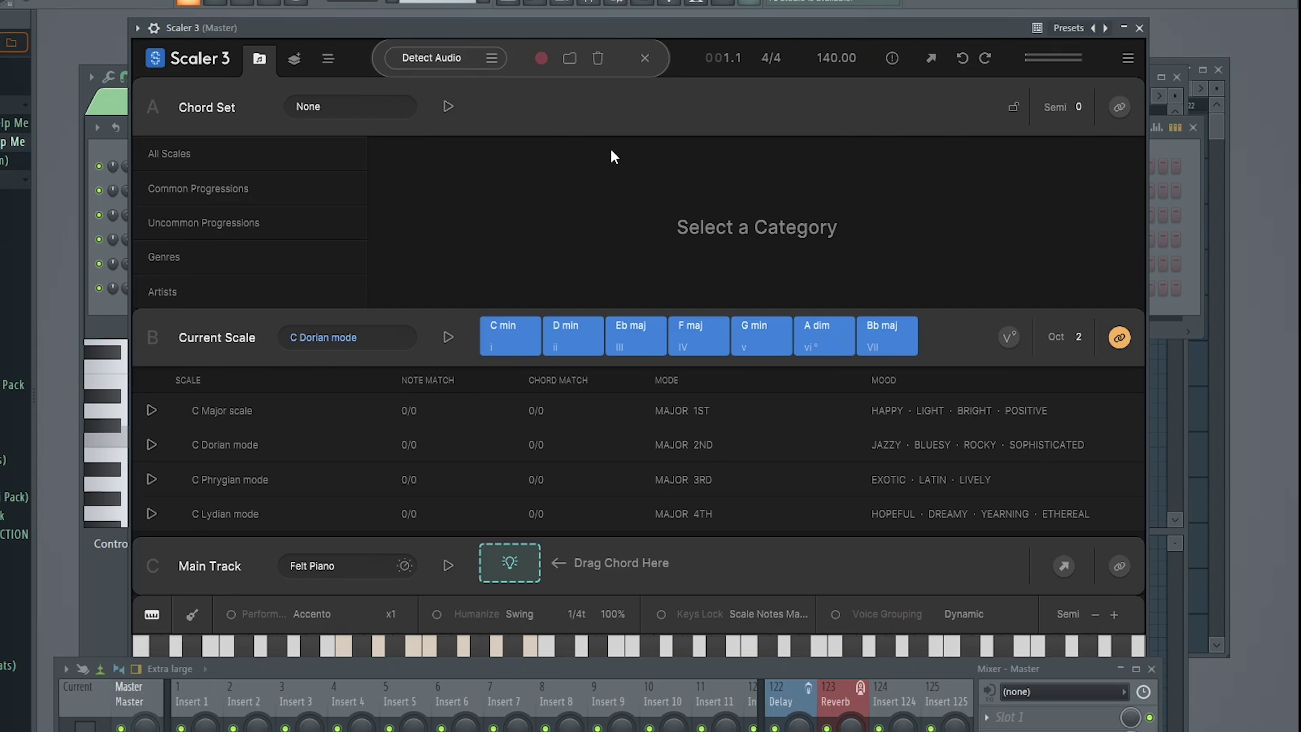
left_click_drag(582, 670, 590, 723)
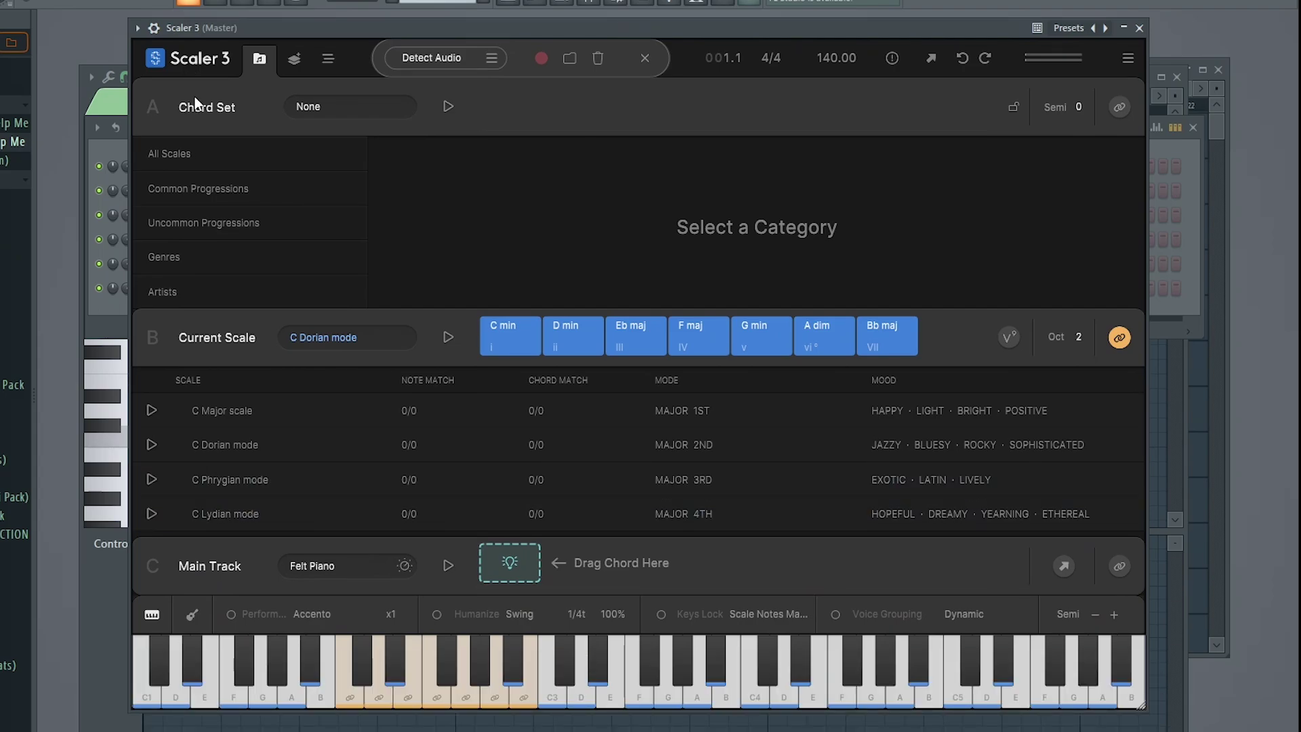
left_click(172, 158)
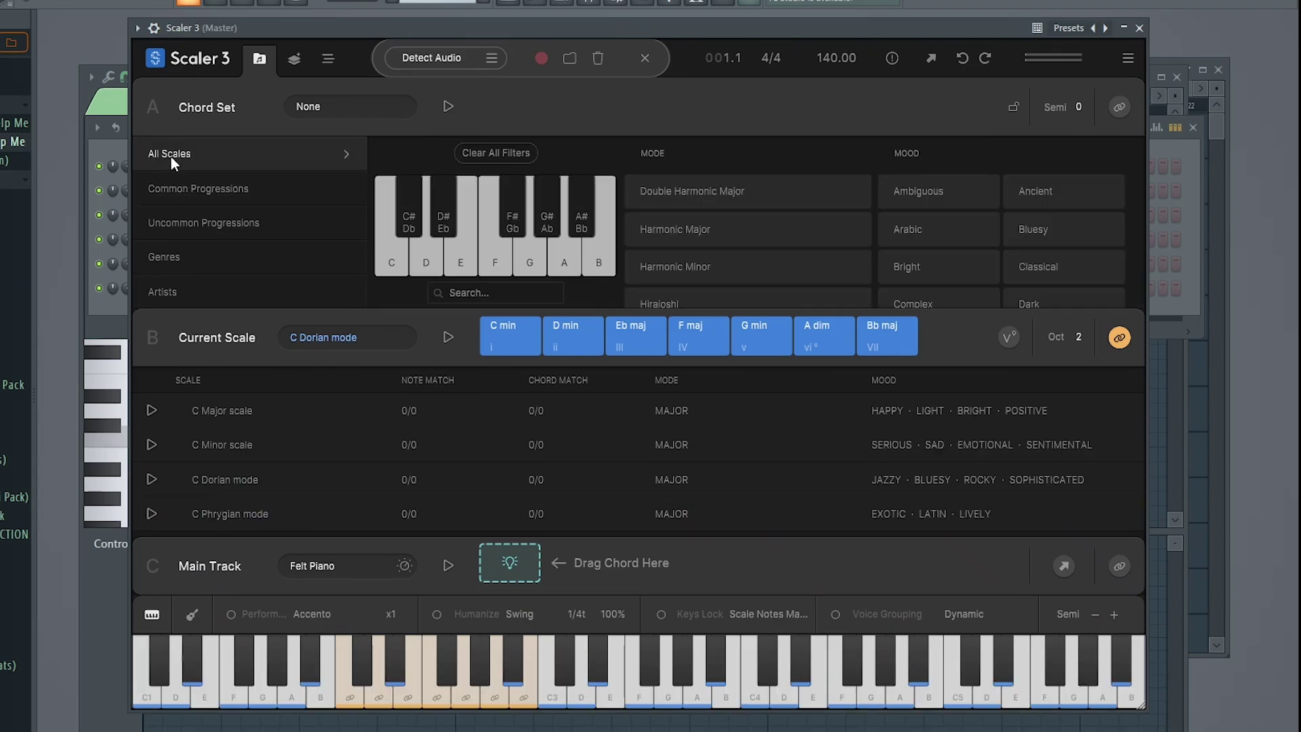
left_click(170, 251)
left_click(172, 292)
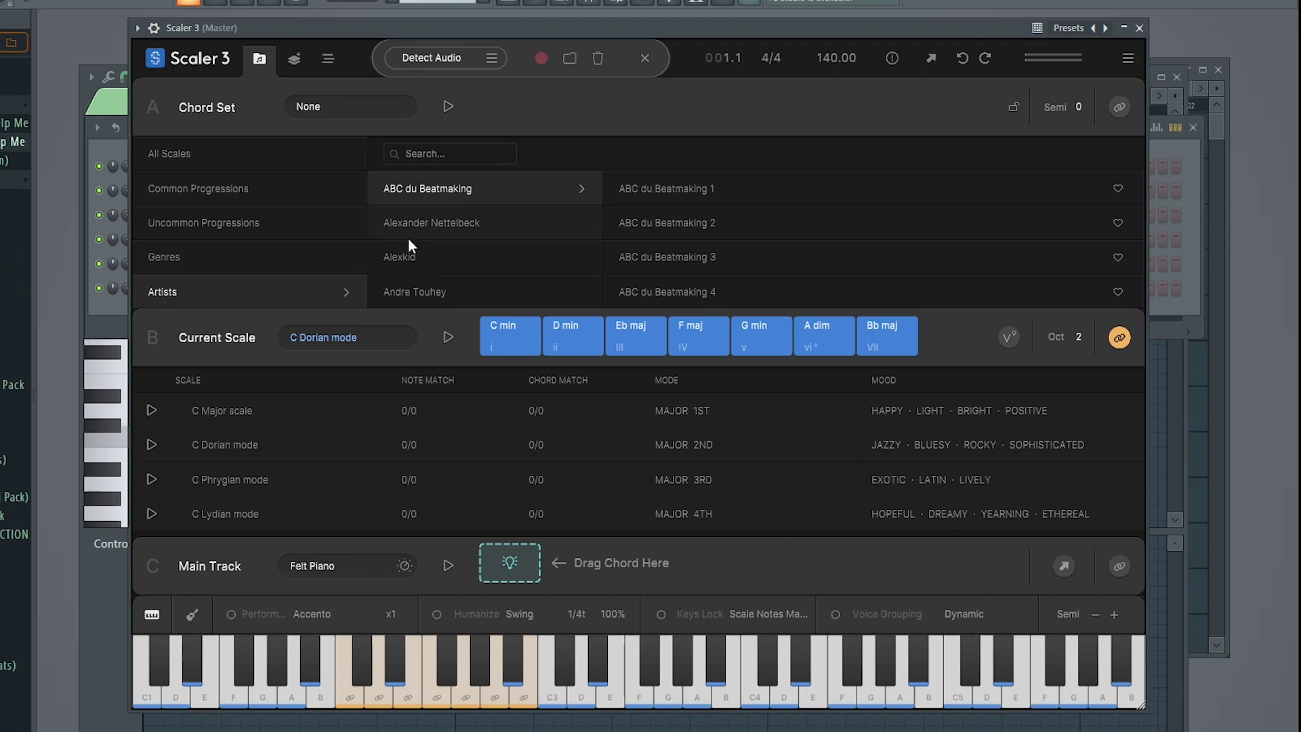
scroll(407, 238, "down", 5)
left_click(225, 264)
scroll(452, 252, "down", 4)
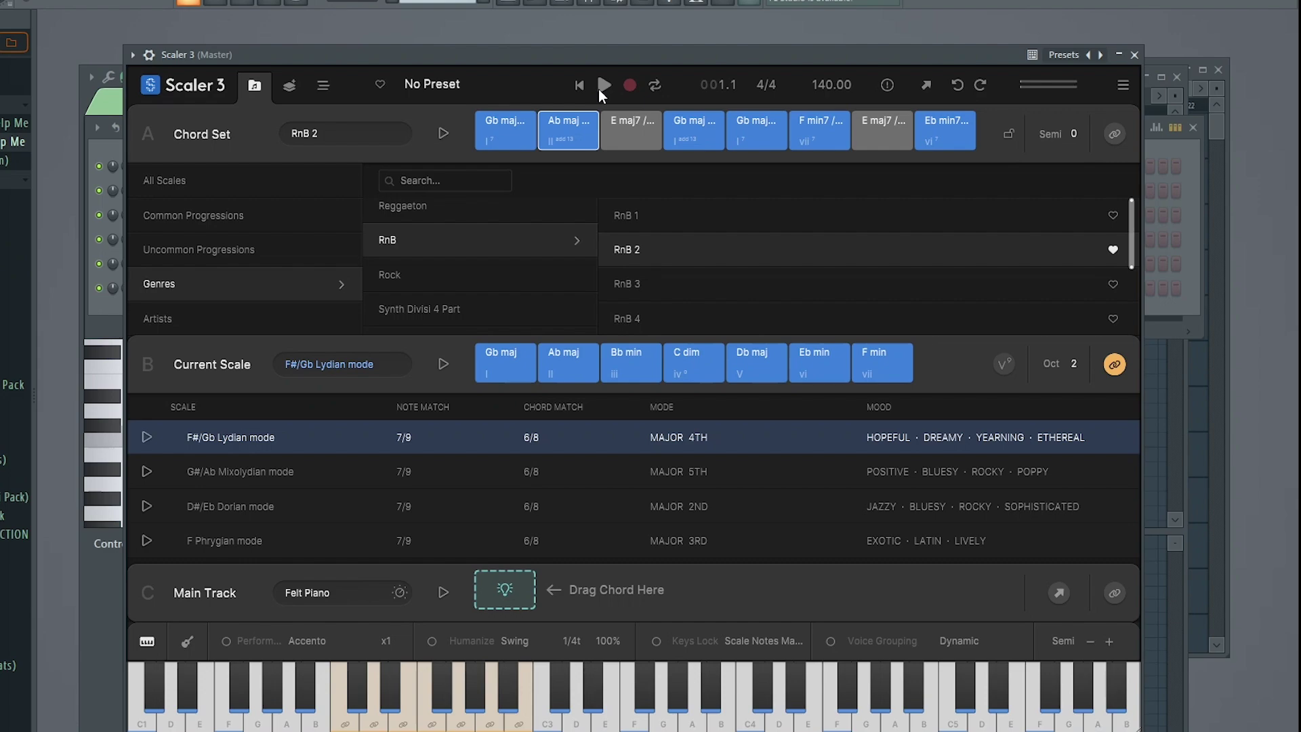
Switch the plugin to chord detection and open the Detect Audio source options.
left_click(598, 89)
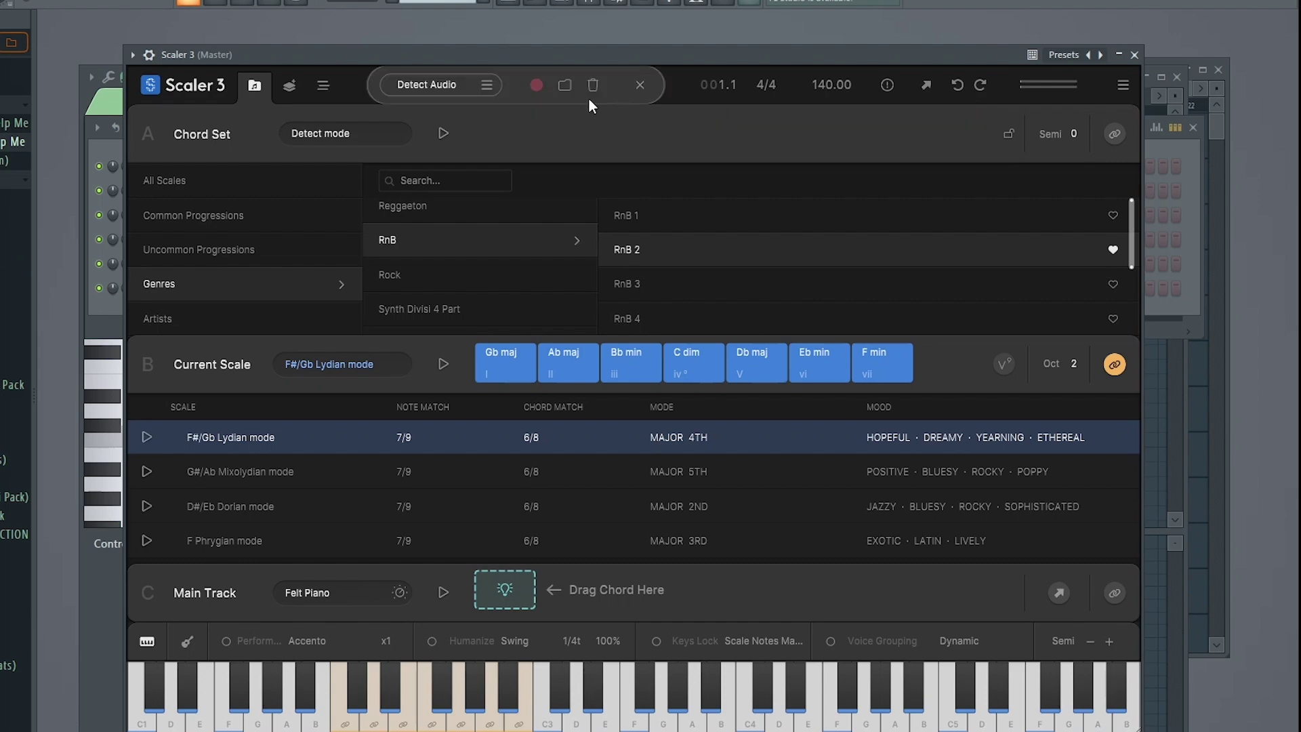
left_click(439, 84)
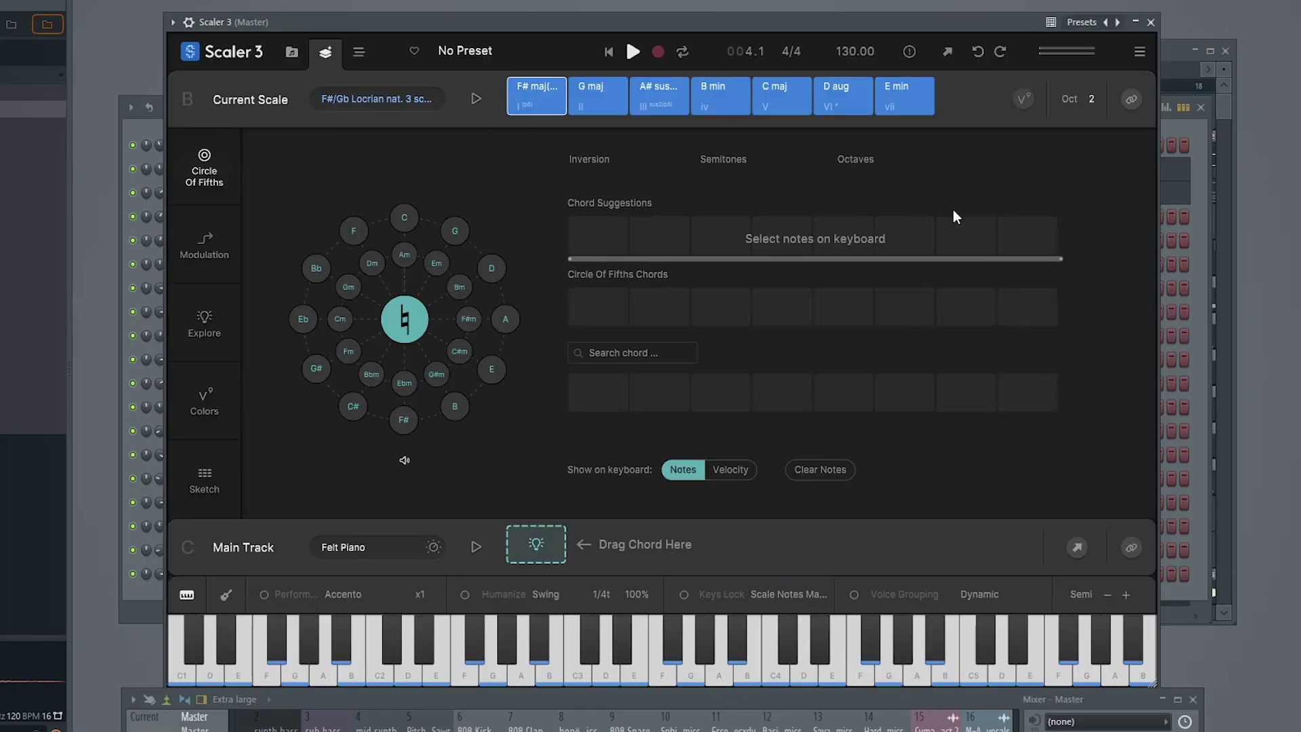
Select a note on the on-screen keyboard for Circle of Fifths chord suggestions.
left_click(676, 648)
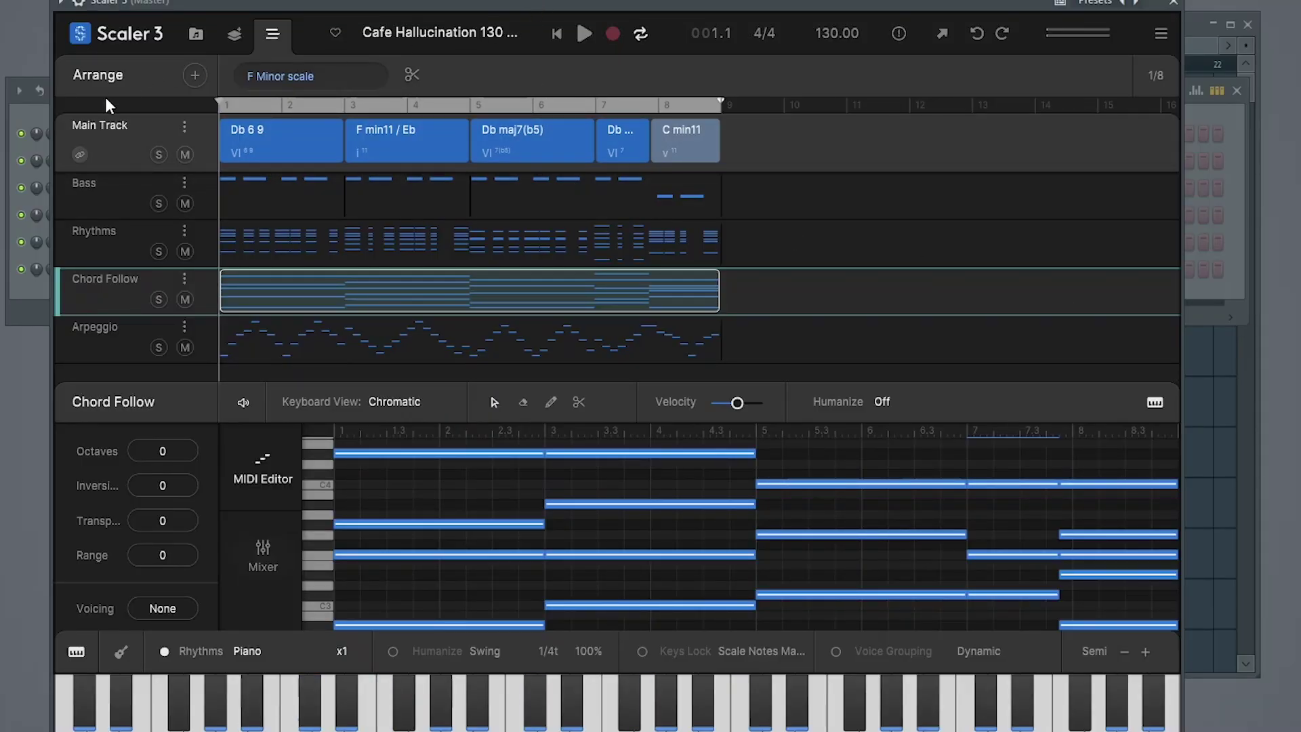
Select the Main Track in the Cafe Hallucination arrangement and audition its playback.
left_click(107, 131)
key("space")
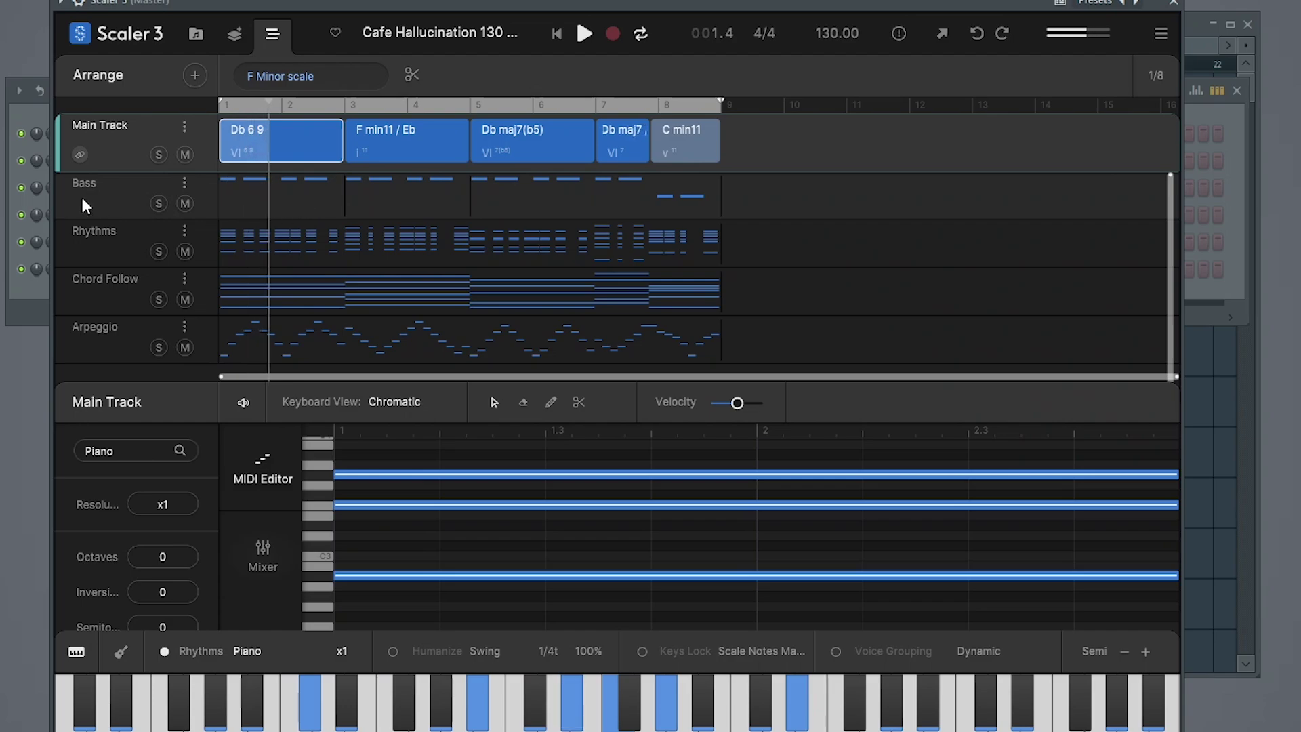
key("space")
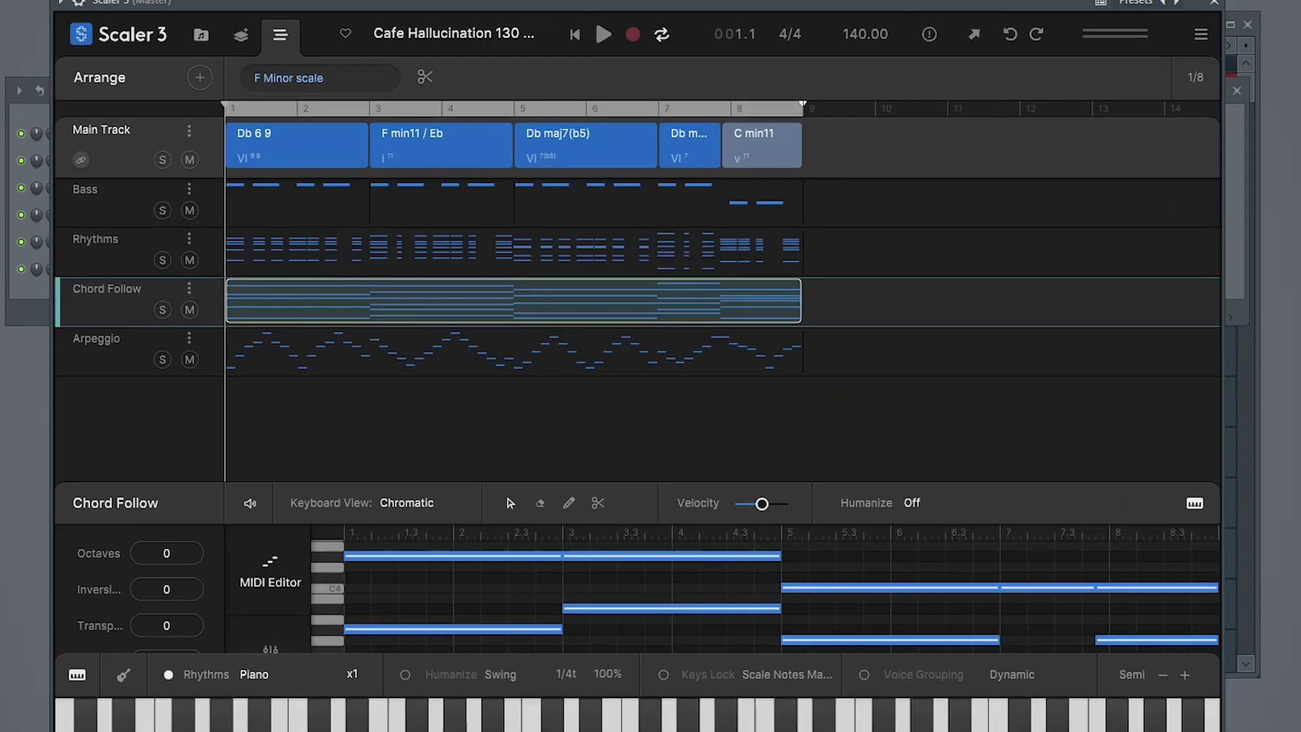
Solo the Arpeggio, Chord Follow and Rhythms tracks one after another to hear their parts.
left_click(162, 360)
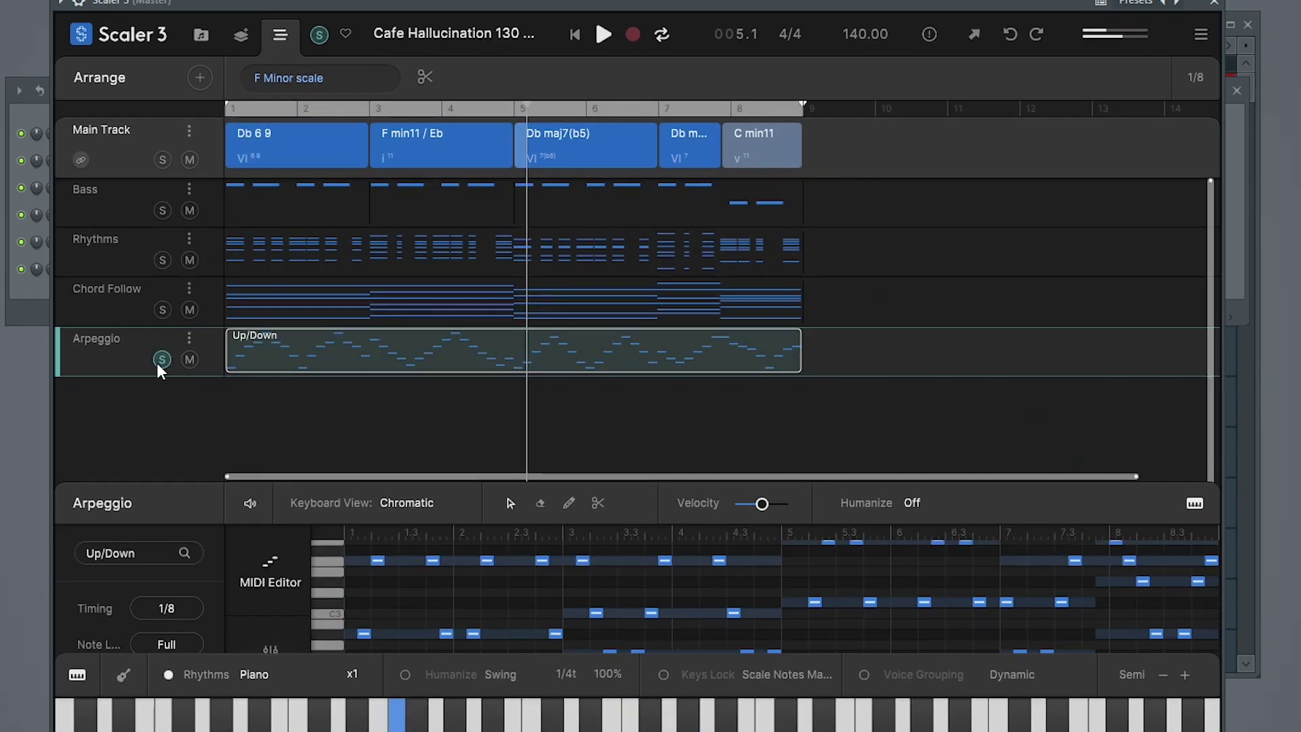
left_click(161, 311)
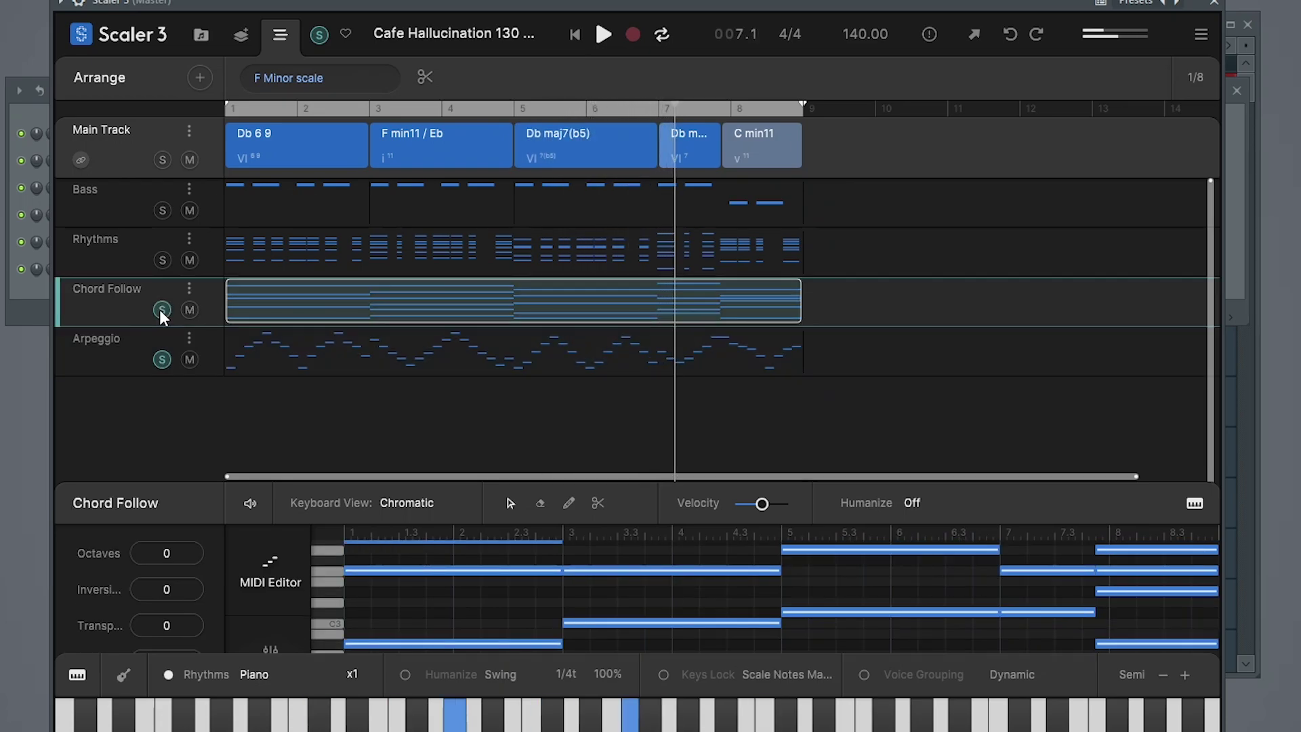
left_click(163, 261)
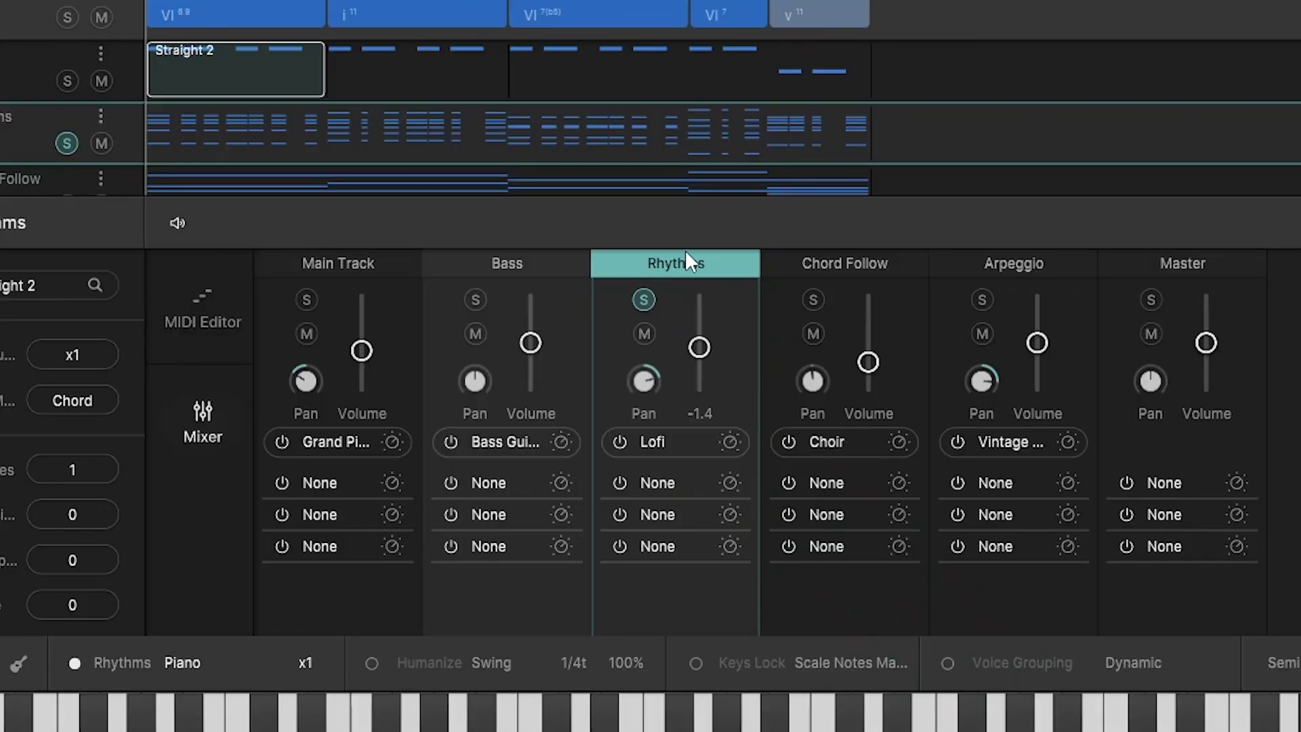
Replace the Rhythms track's Lofi sound with the Scorch (VST3) instrument and select its Dark - Big Lou - Db Major chord set.
key("space")
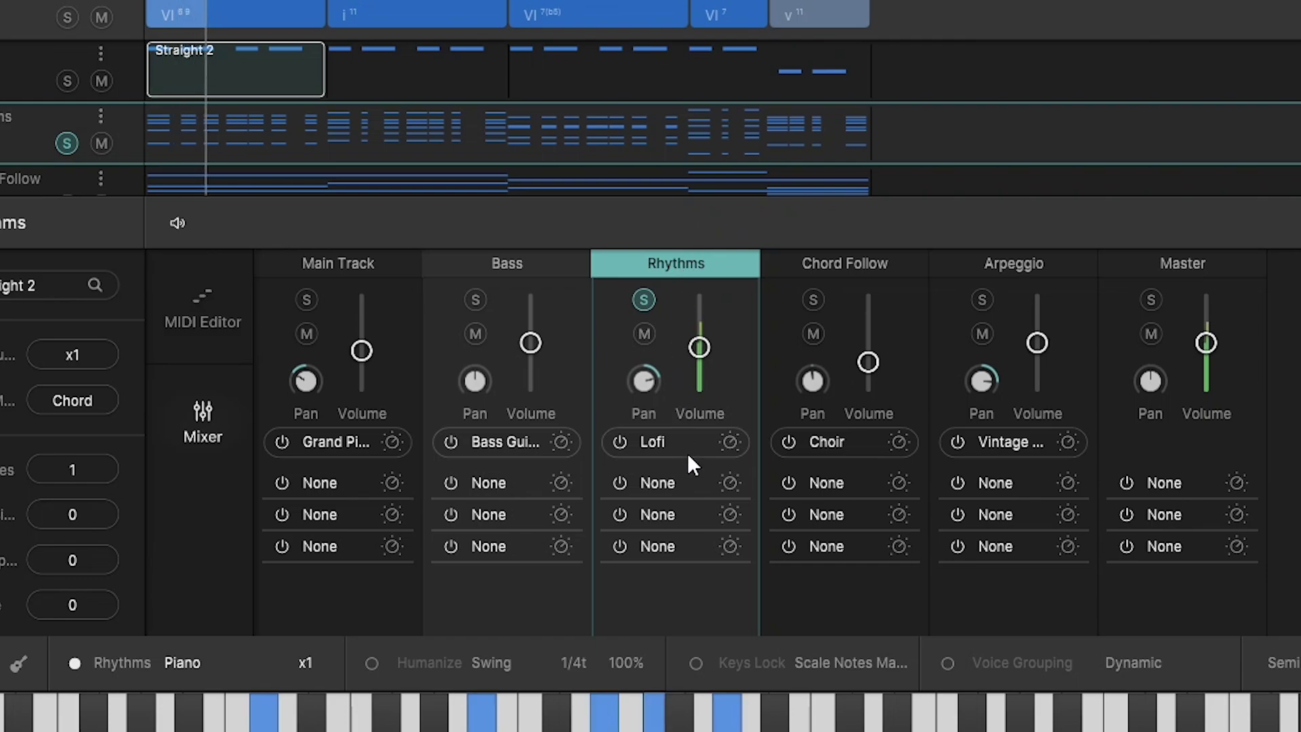
left_click(662, 441)
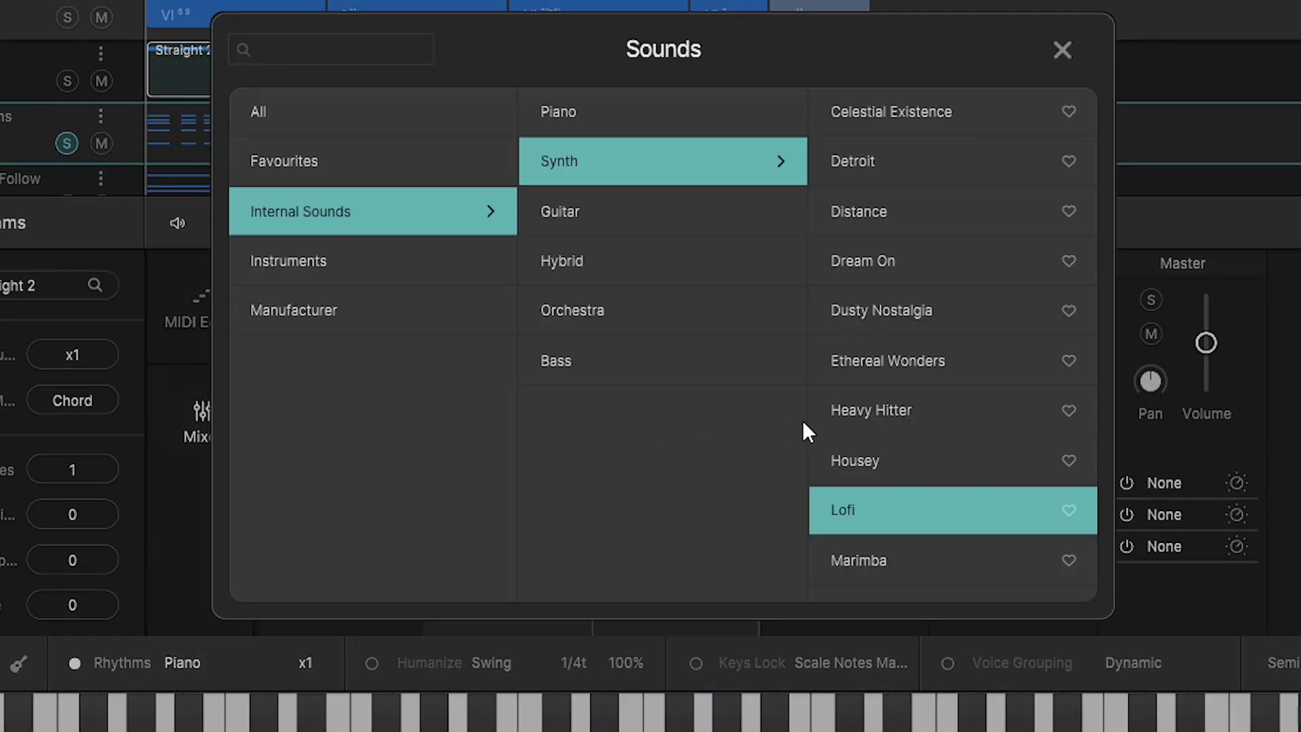
scroll(912, 407, "down", 6)
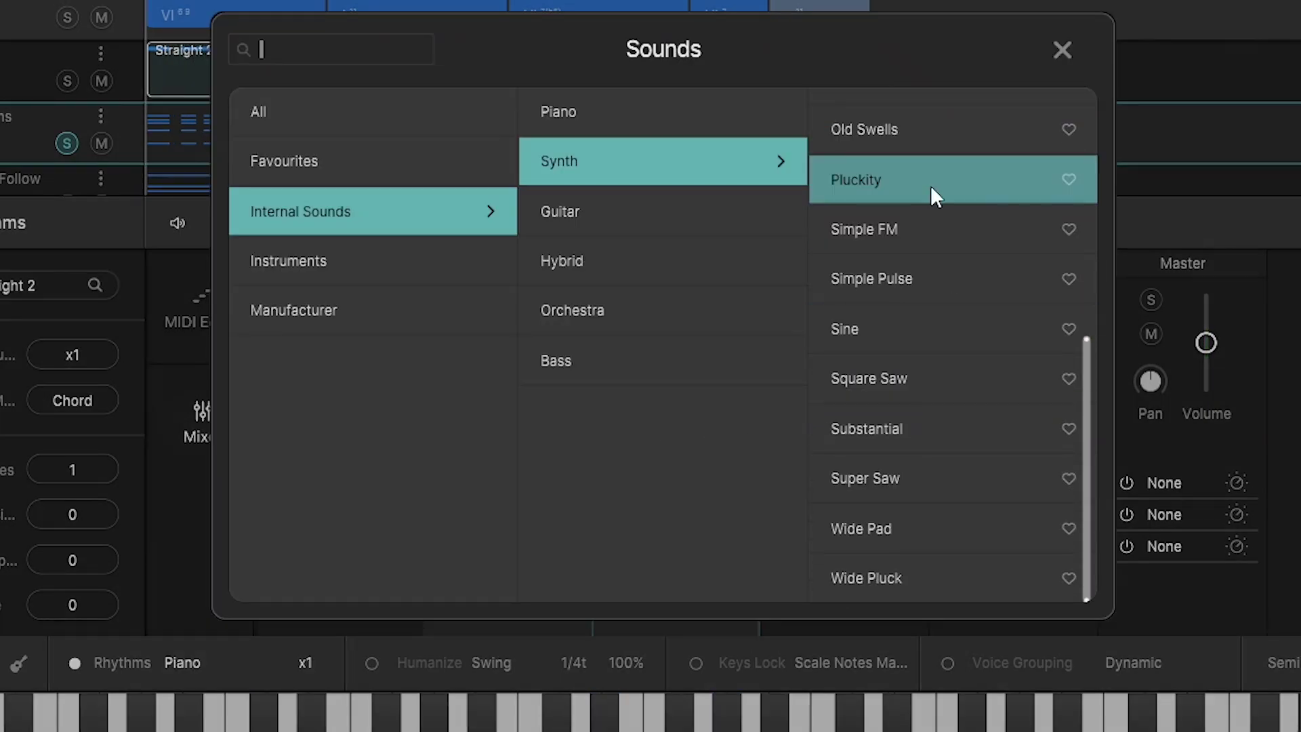
left_click(415, 264)
scroll(630, 288, "up", 1)
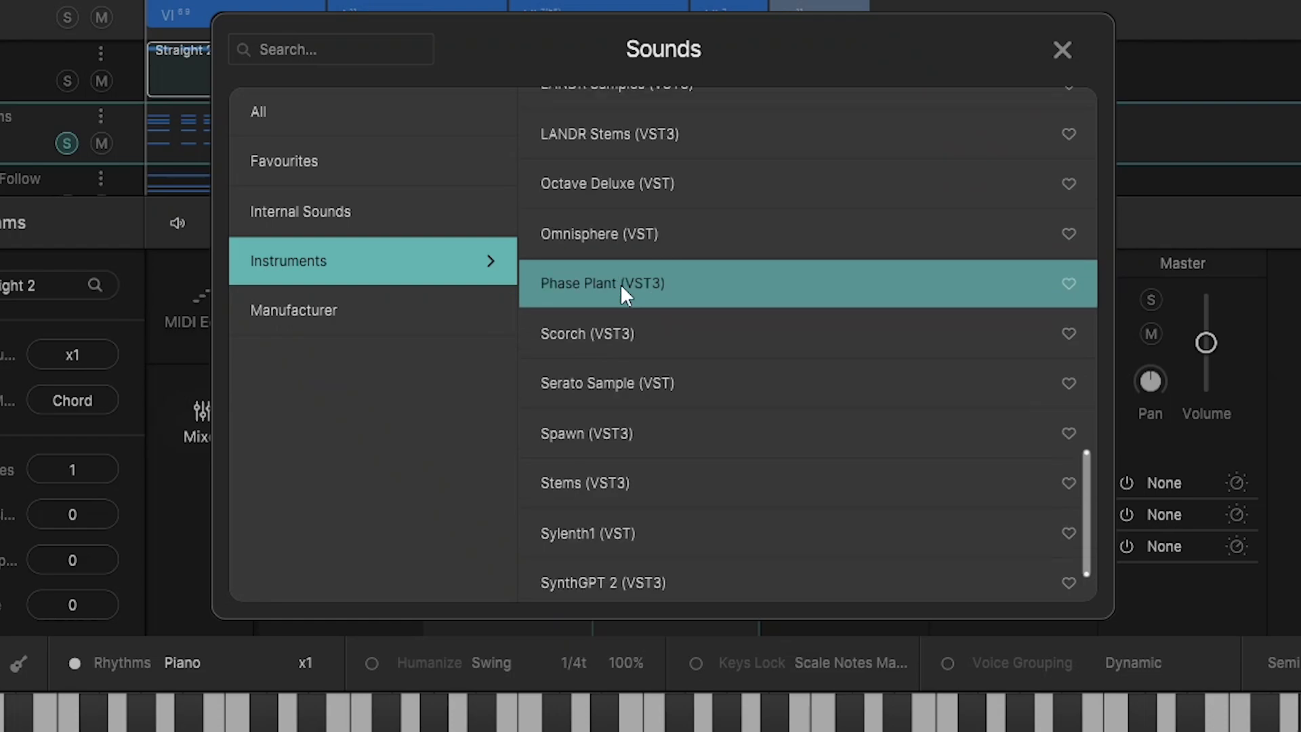
left_click(575, 335)
left_click(602, 51)
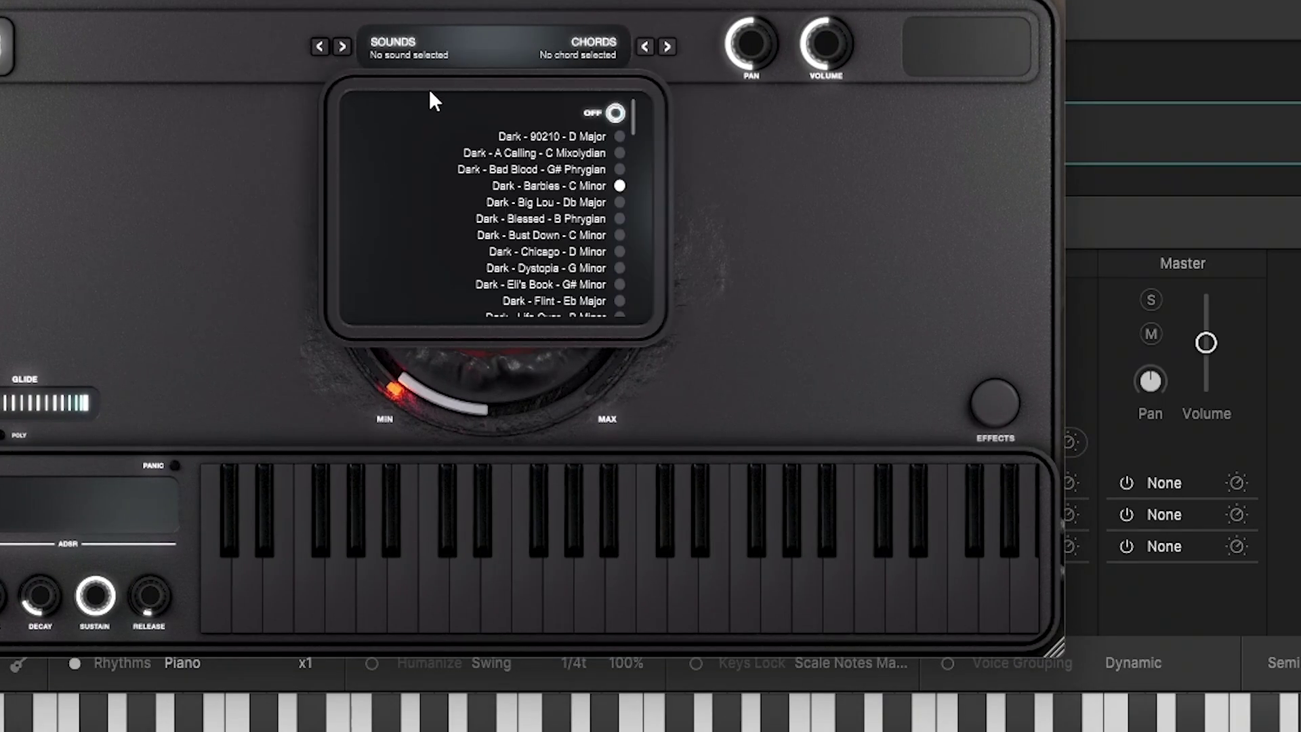
left_click(529, 204)
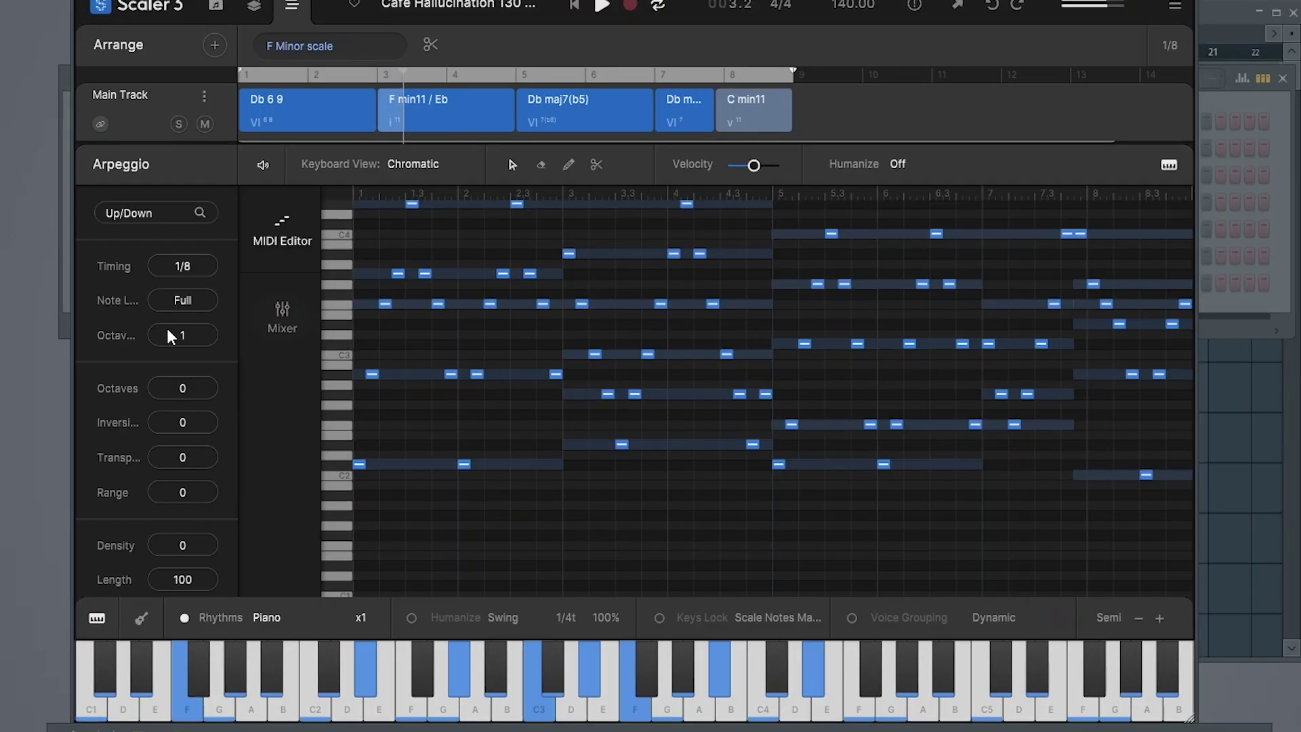
Raise the Arpeggio track's arpeggio octave range to 2 and check the notes in the MIDI editor.
left_click_drag(194, 330, 199, 315)
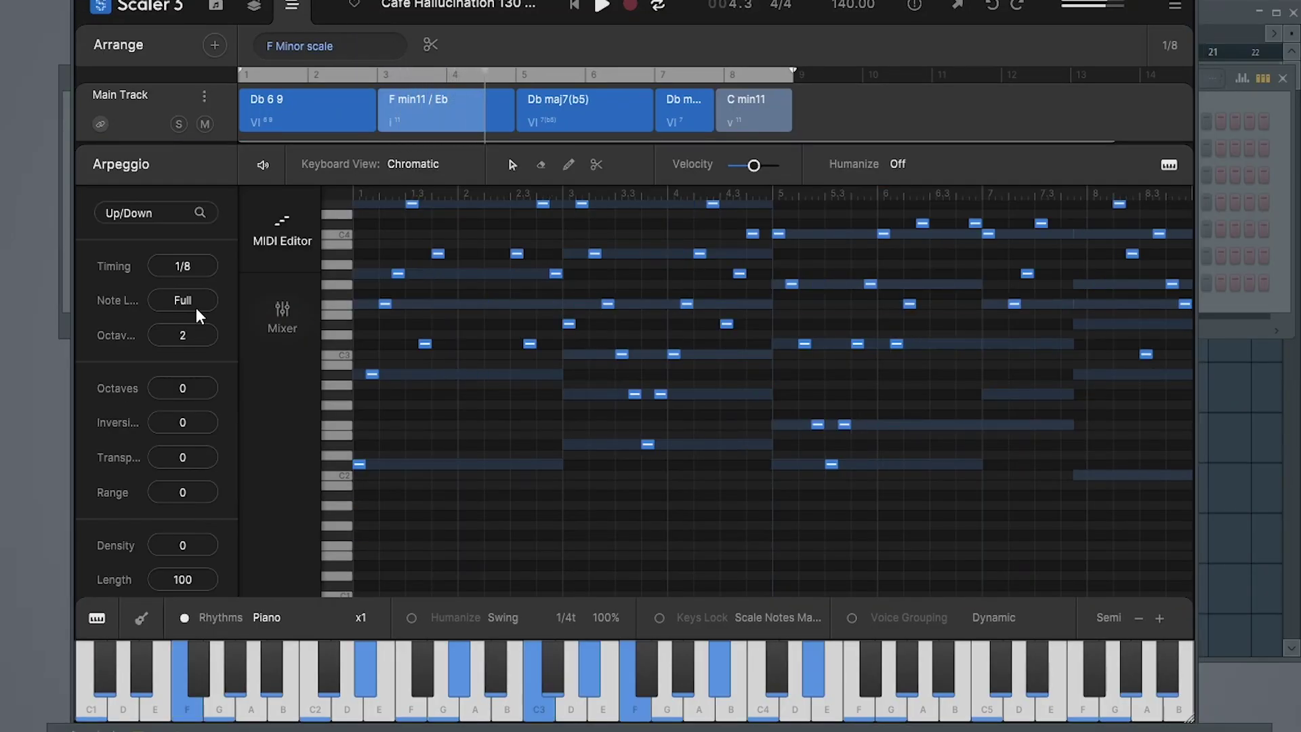
scroll(850, 430, "up", 2)
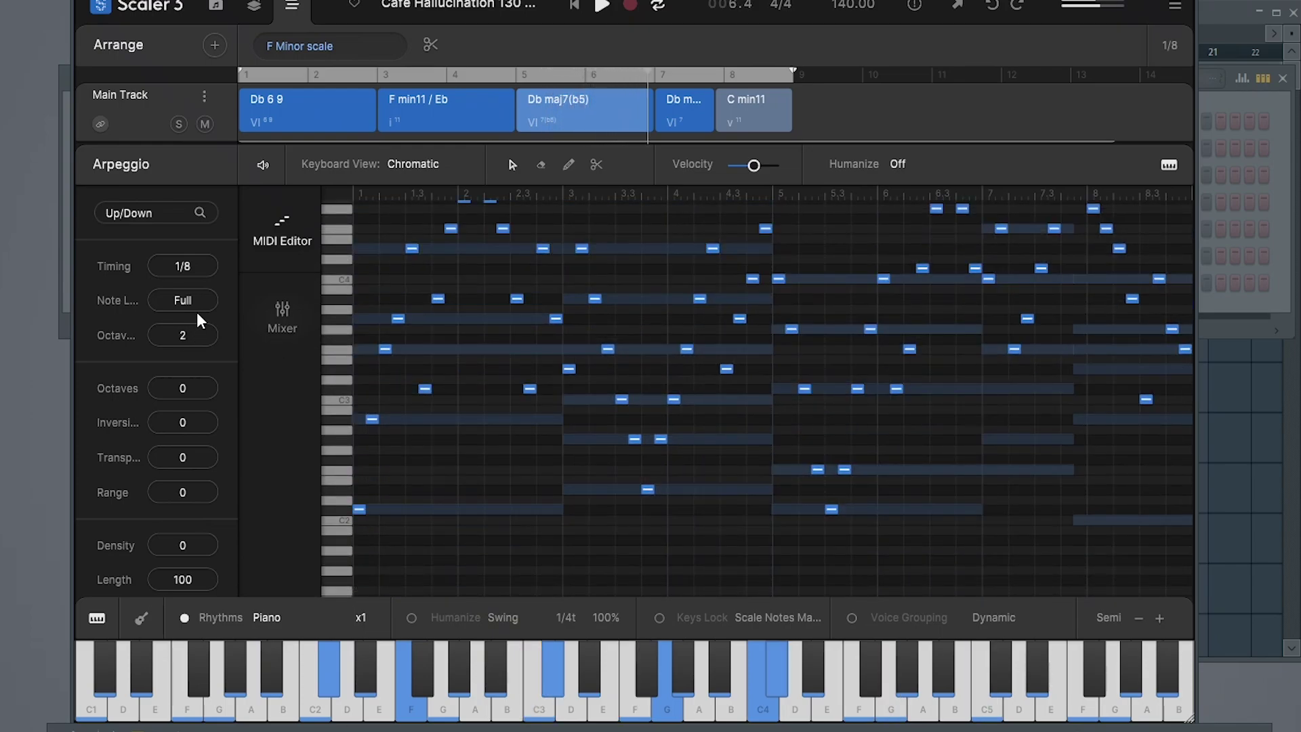
left_click_drag(200, 321, 197, 311)
scroll(716, 420, "up", 4)
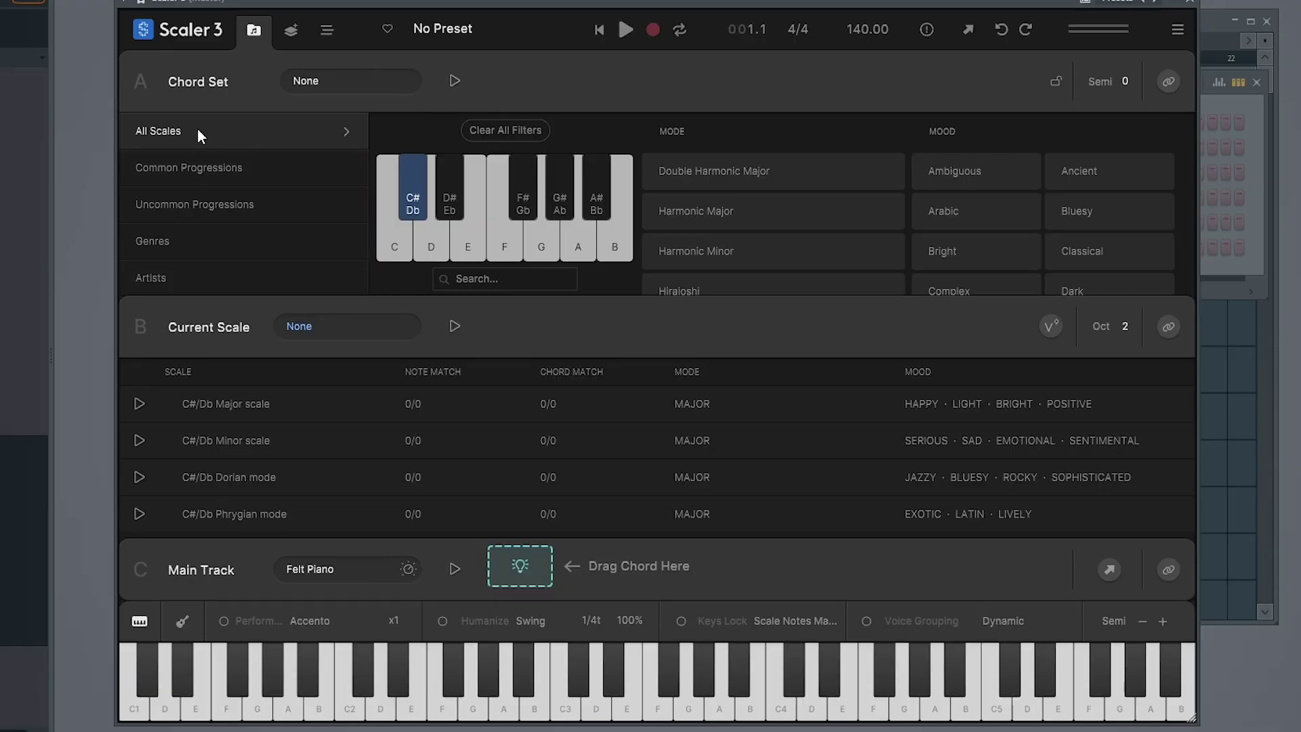
Filter the scales by C#/Db and fill the Main Track with suggested chords C# min maj7, C# 6 9, F min and A# min6.
left_click(416, 205)
left_click(543, 379)
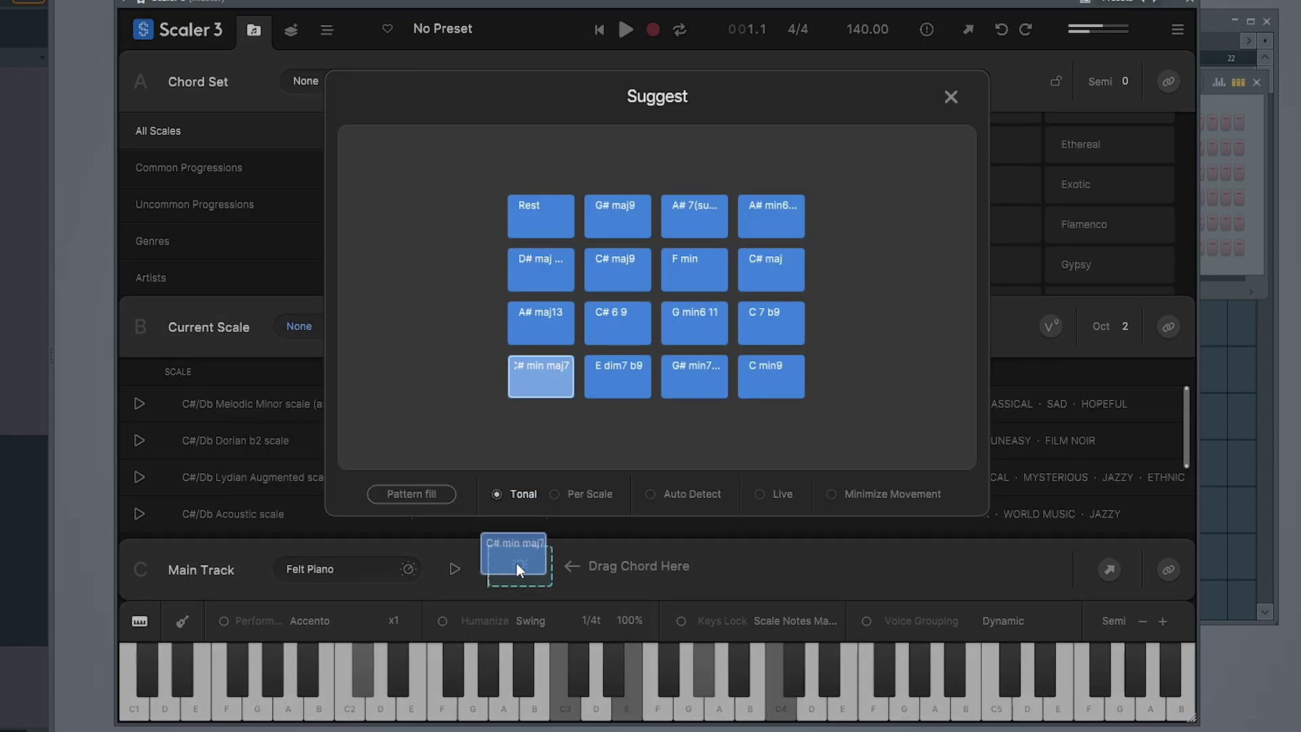
left_click_drag(517, 567, 517, 568)
left_click_drag(617, 324, 588, 568)
left_click_drag(694, 269, 654, 568)
left_click_drag(771, 216, 757, 421)
left_click_drag(757, 421, 712, 568)
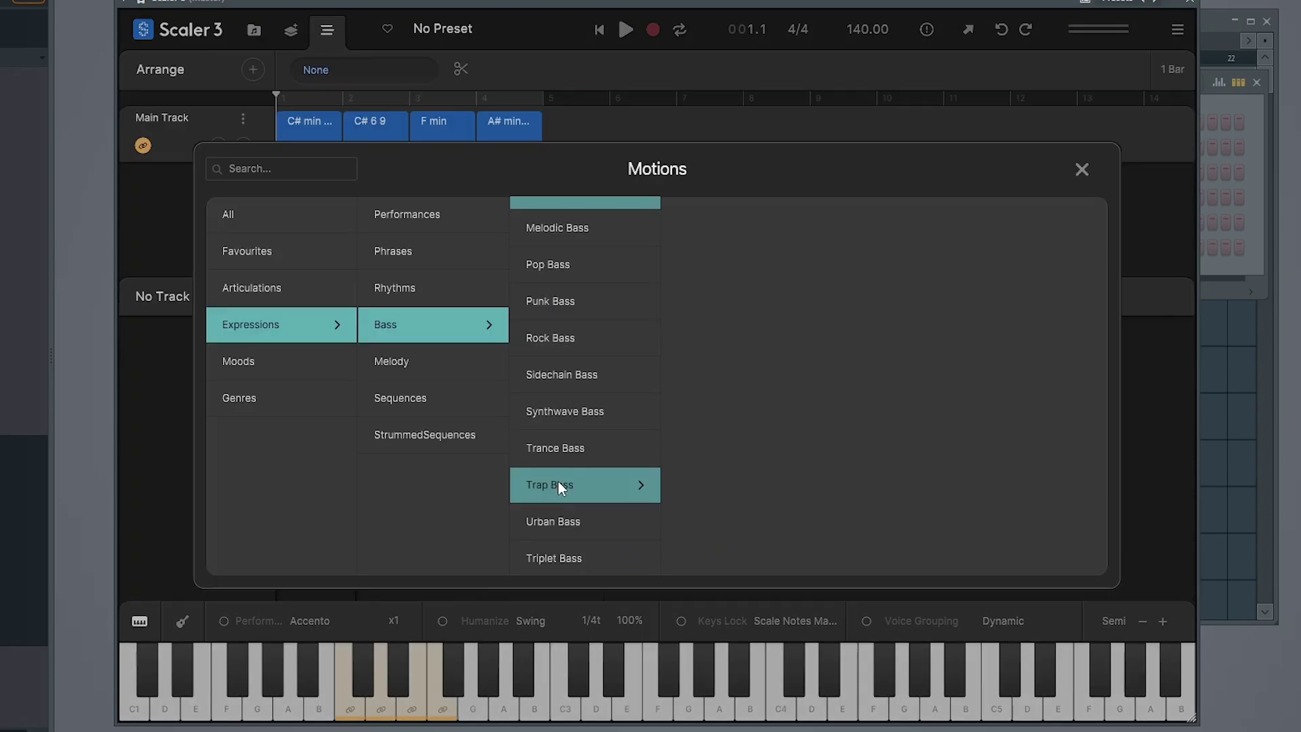
Add a Bass track from the Trap Bass motions and a Melody track from the Common C motions.
left_click(557, 485)
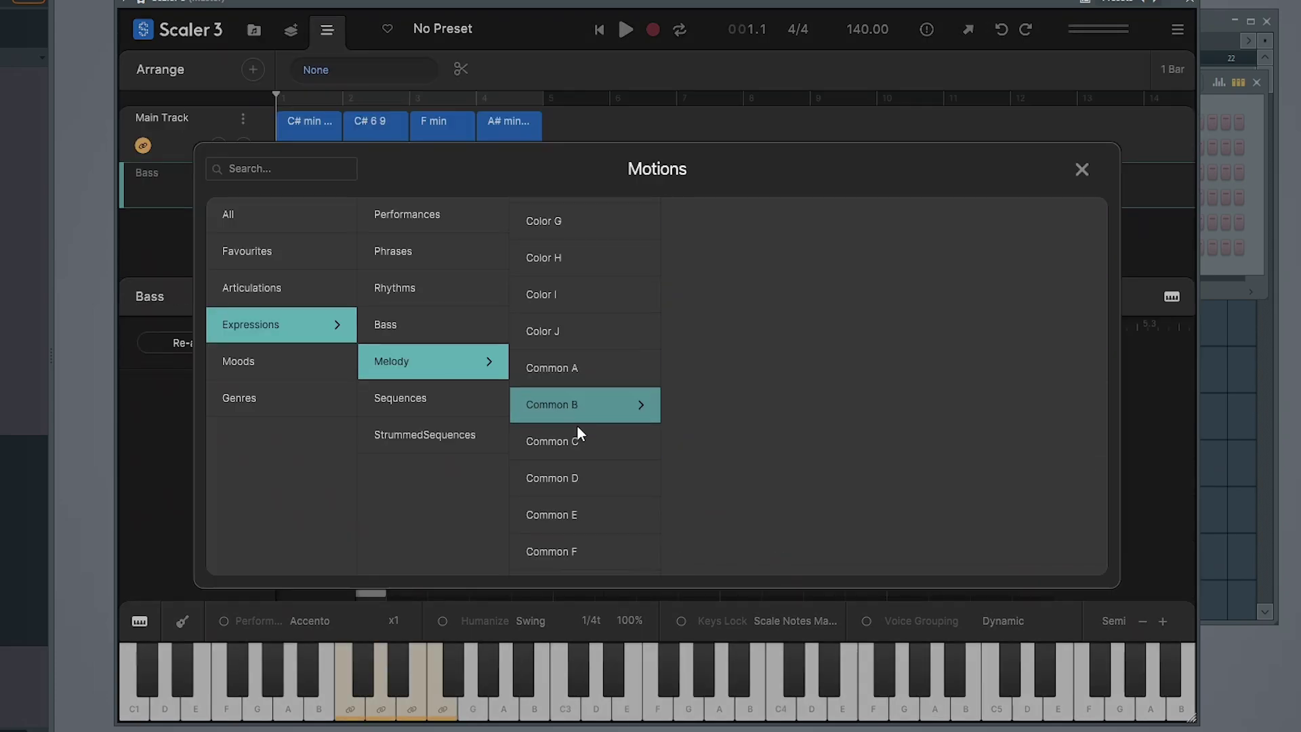
left_click(578, 443)
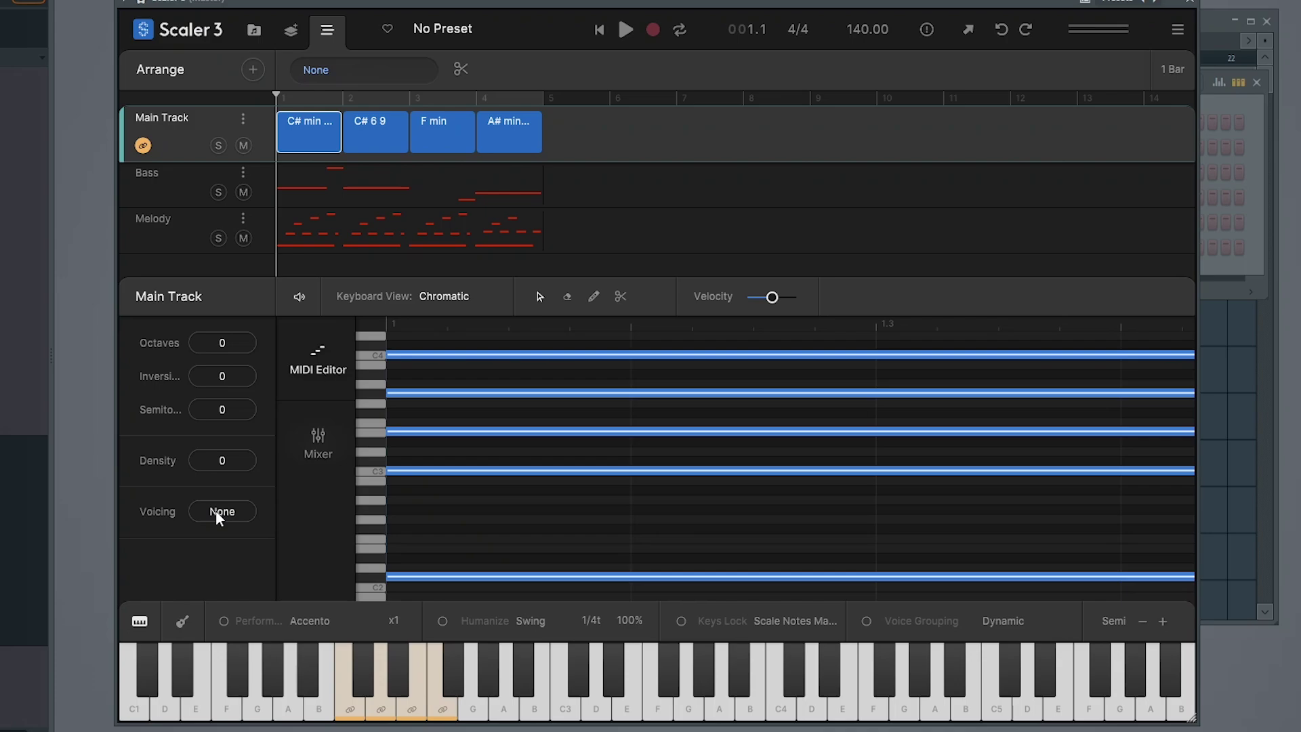
Set the Main Track's voicing to Open Voicing.
left_click(220, 513)
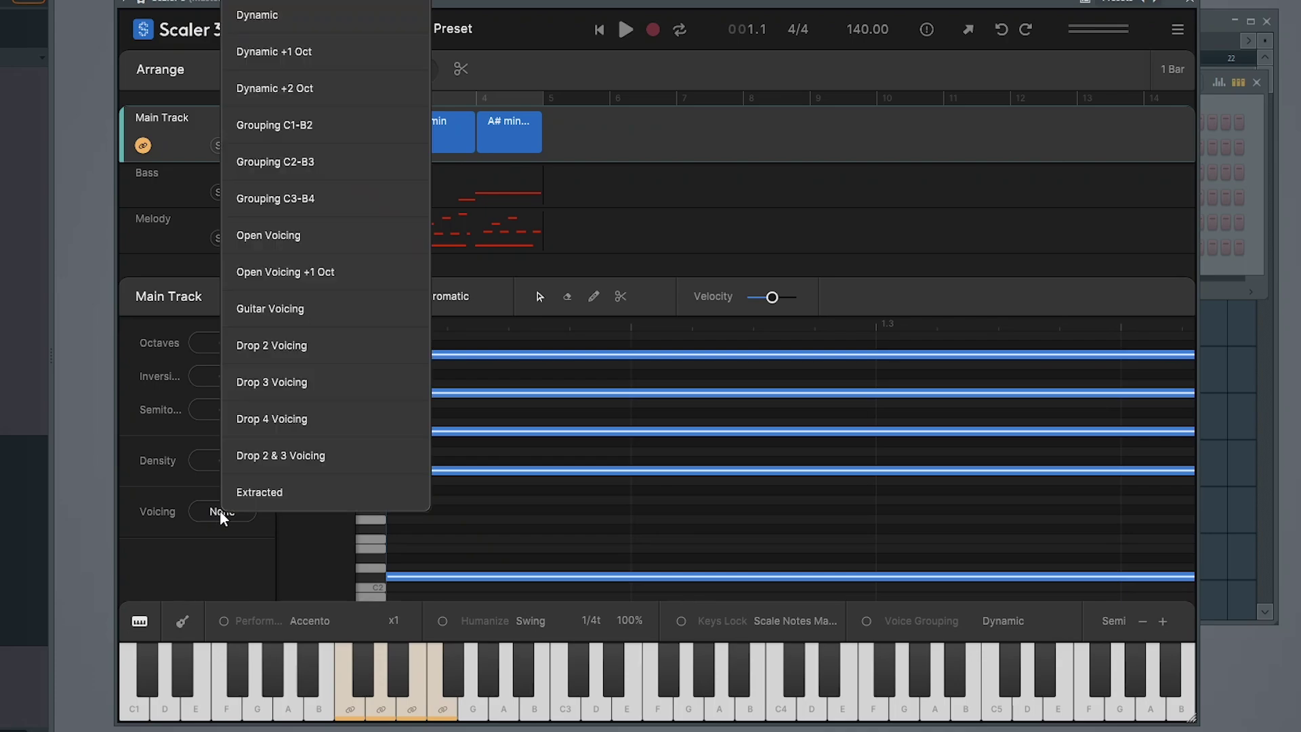
left_click(266, 237)
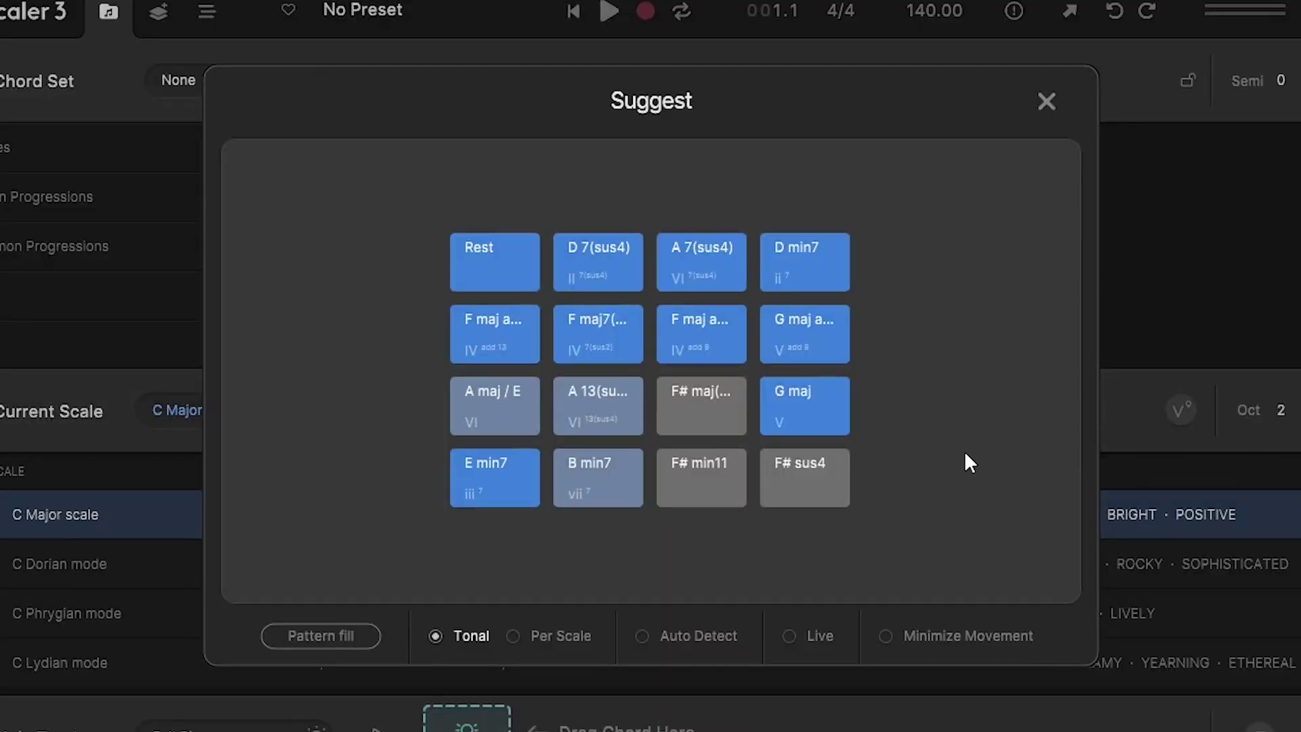
Audition suggested chords for the C Major scale, including A 7(sus4), F# maj(no5), F# min11, B min7, A 13(sus4) and F maj7(sus2).
left_click(708, 277)
left_click(680, 404)
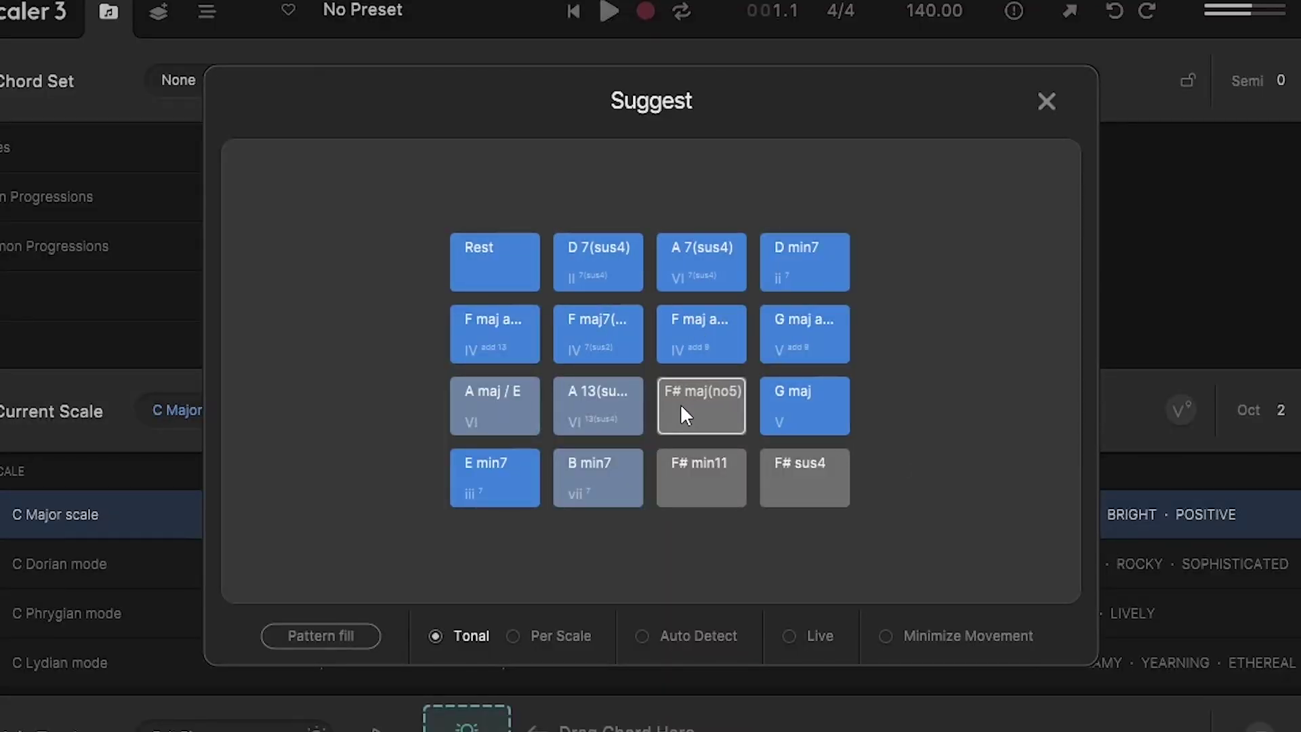
left_click(692, 464)
left_click(607, 490)
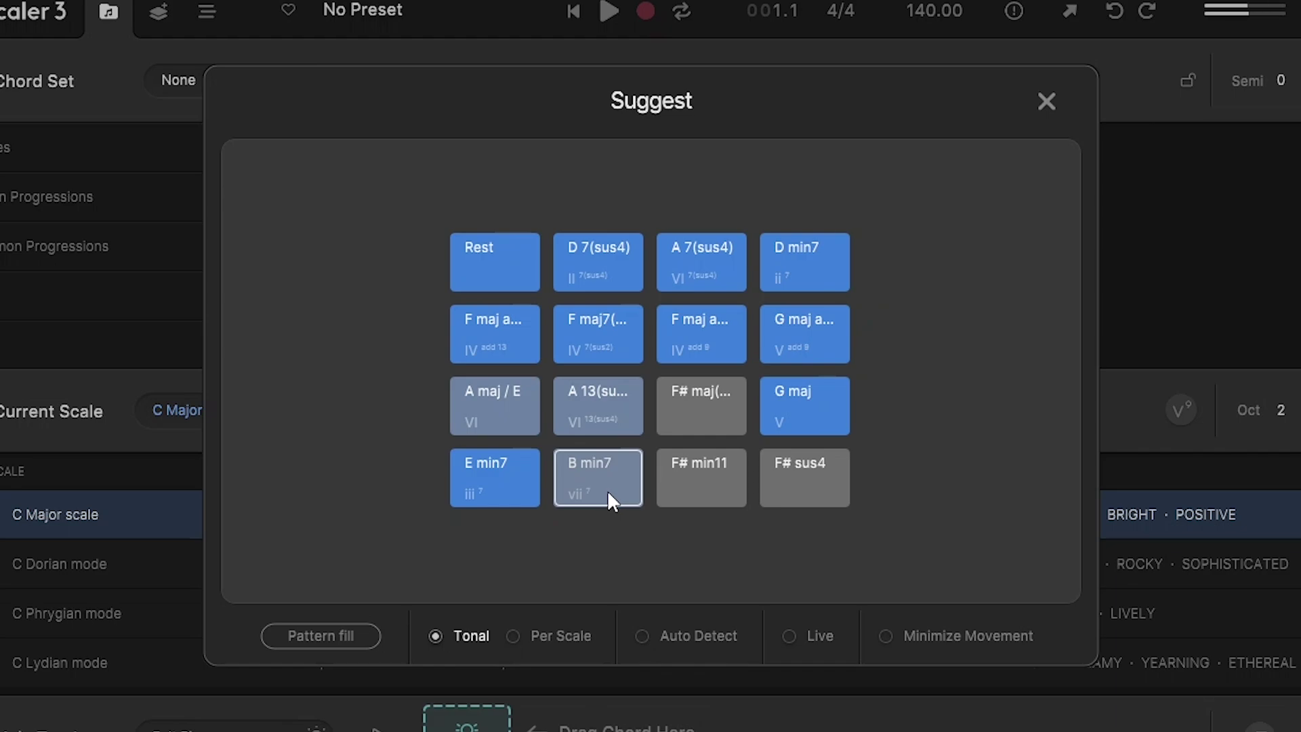
left_click(595, 404)
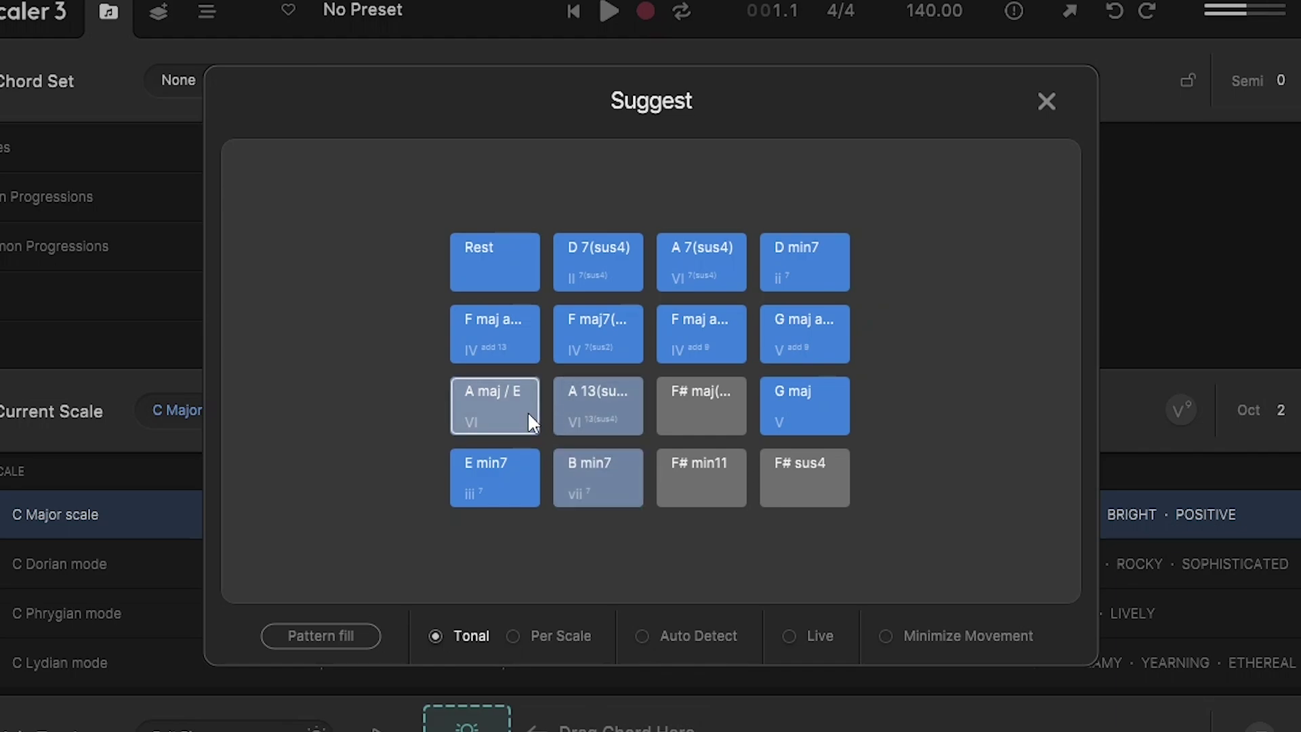
left_click(602, 319)
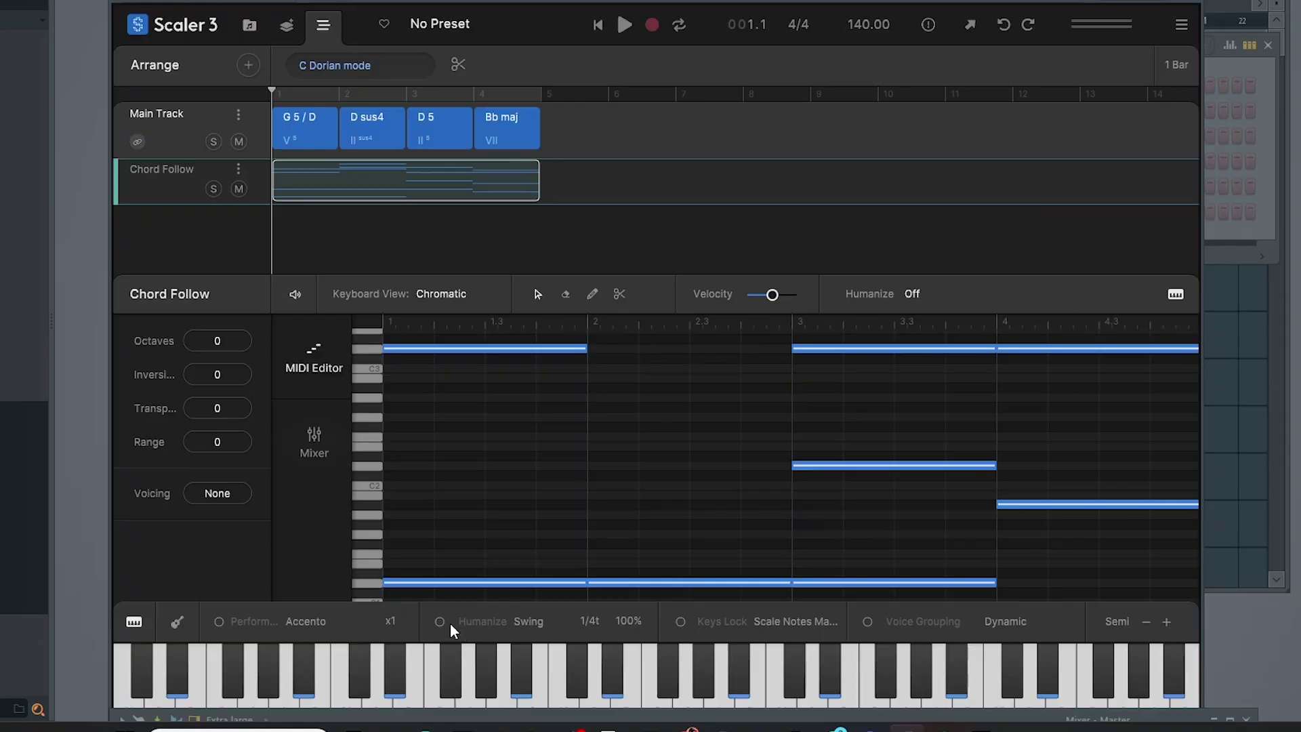
Open the Humanize type options for the performance.
left_click(532, 620)
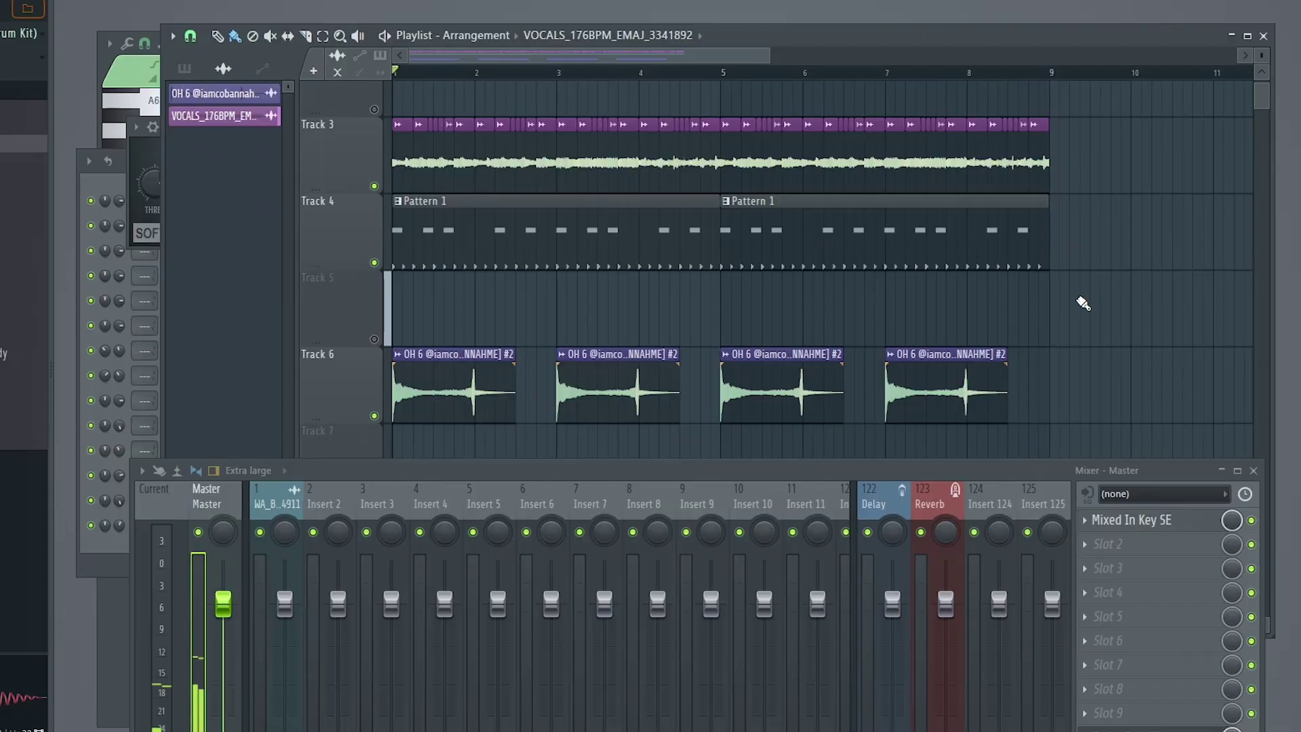
Toggle playback of the vocal arrangement in the playlist and audition the suggested B maj chord in Scaler 3.
key("space")
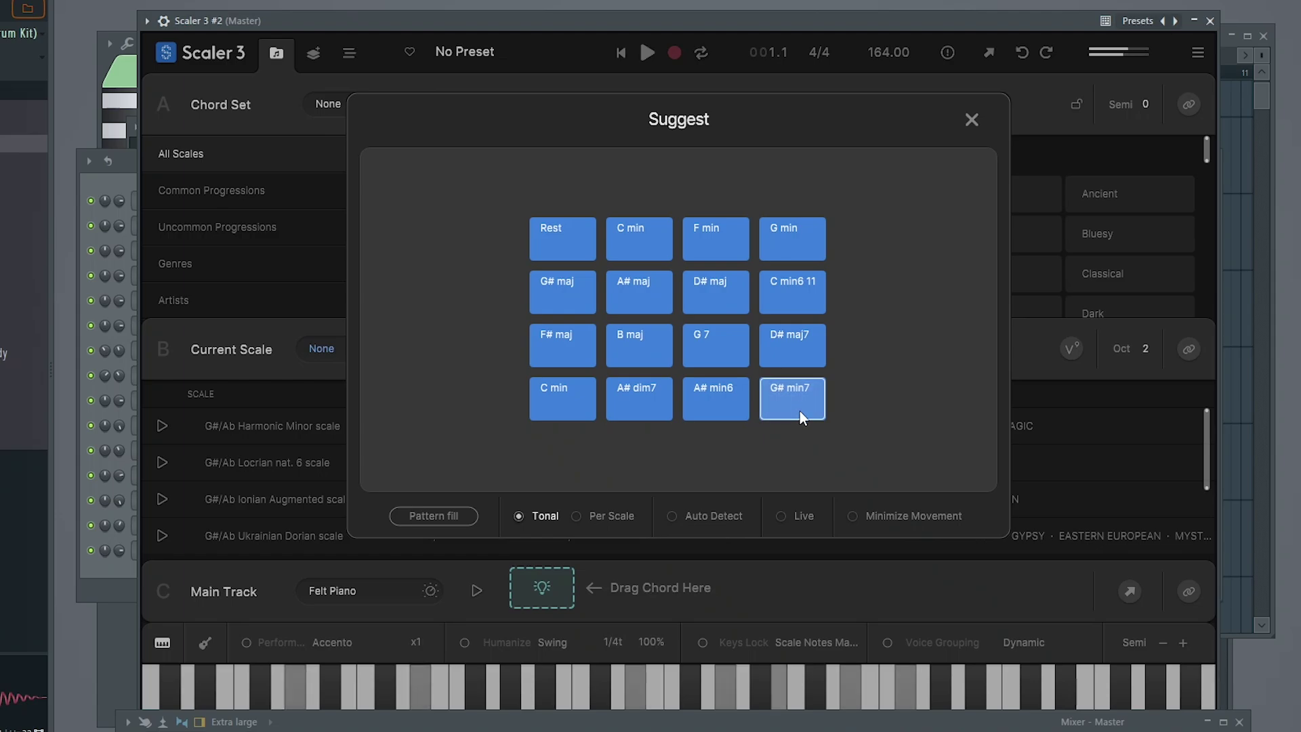
left_click(624, 350)
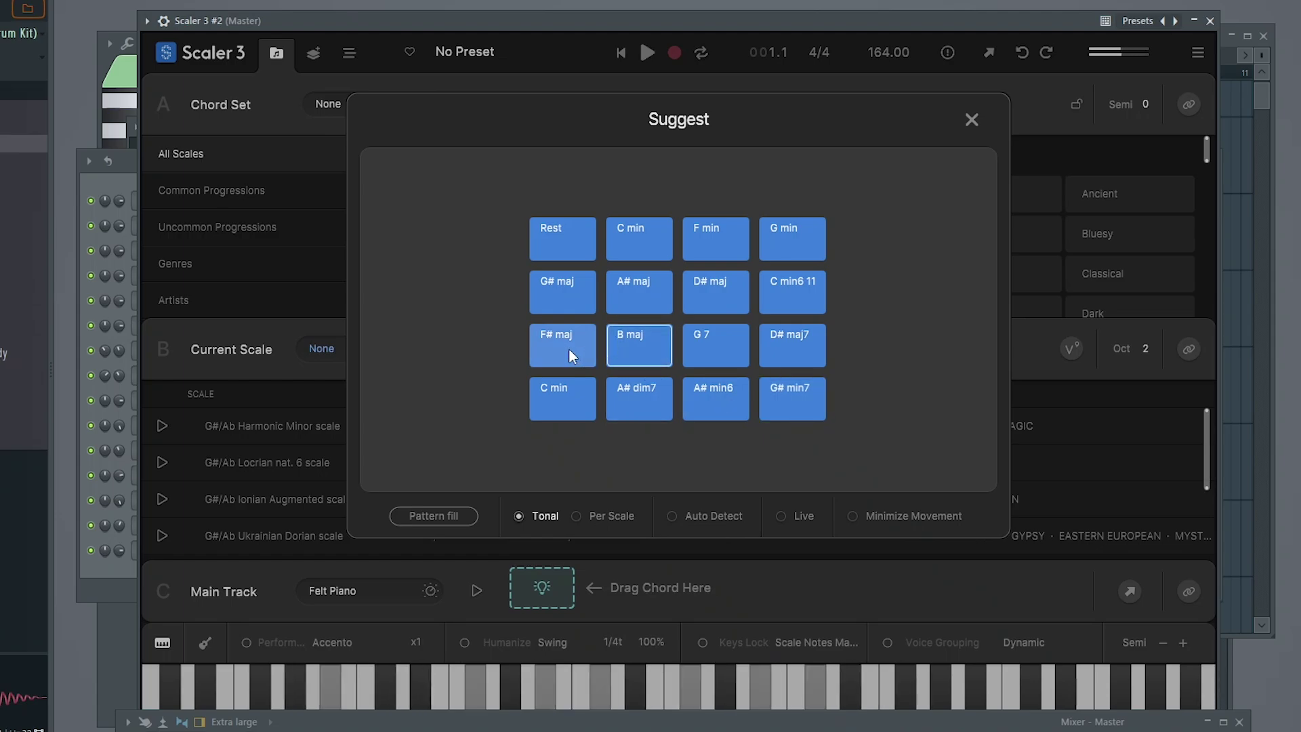
Audition the suggested G# min7, A# min6 and F# maj chords in the Tonal suggestions.
left_click(811, 407)
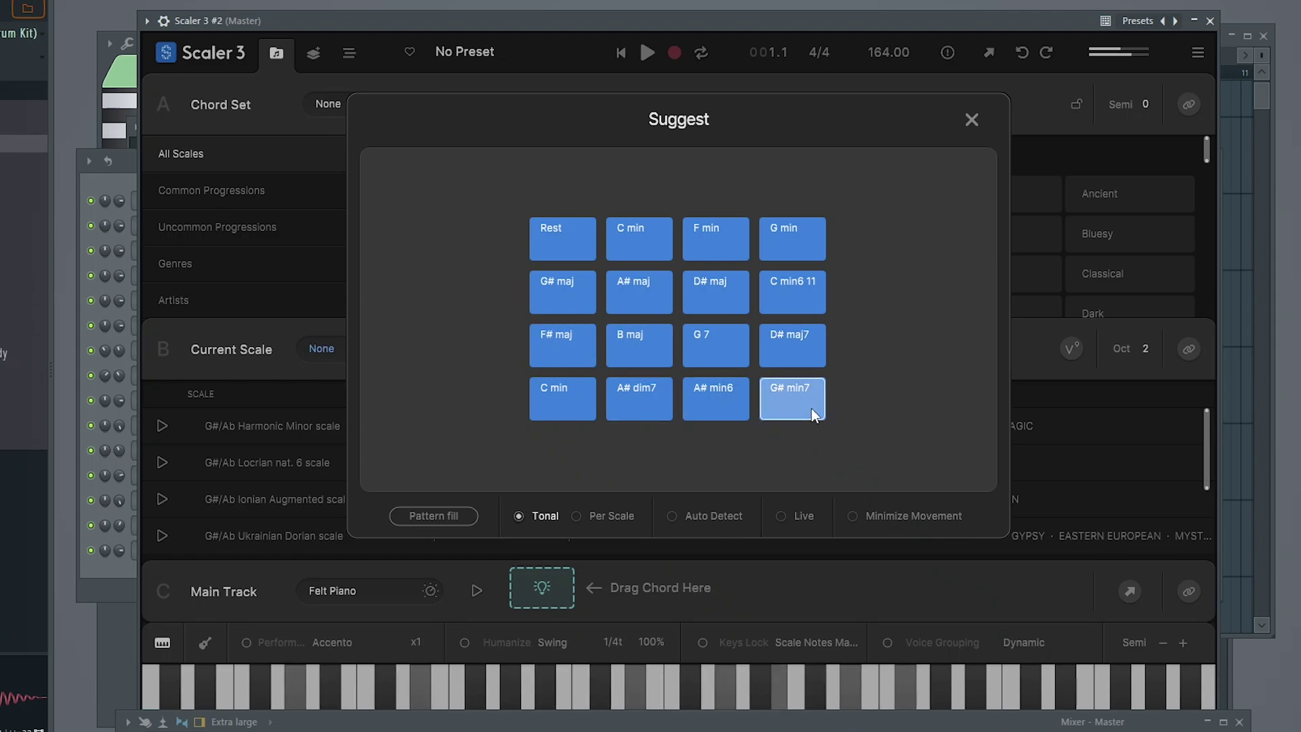
left_click(726, 408)
left_click(545, 335)
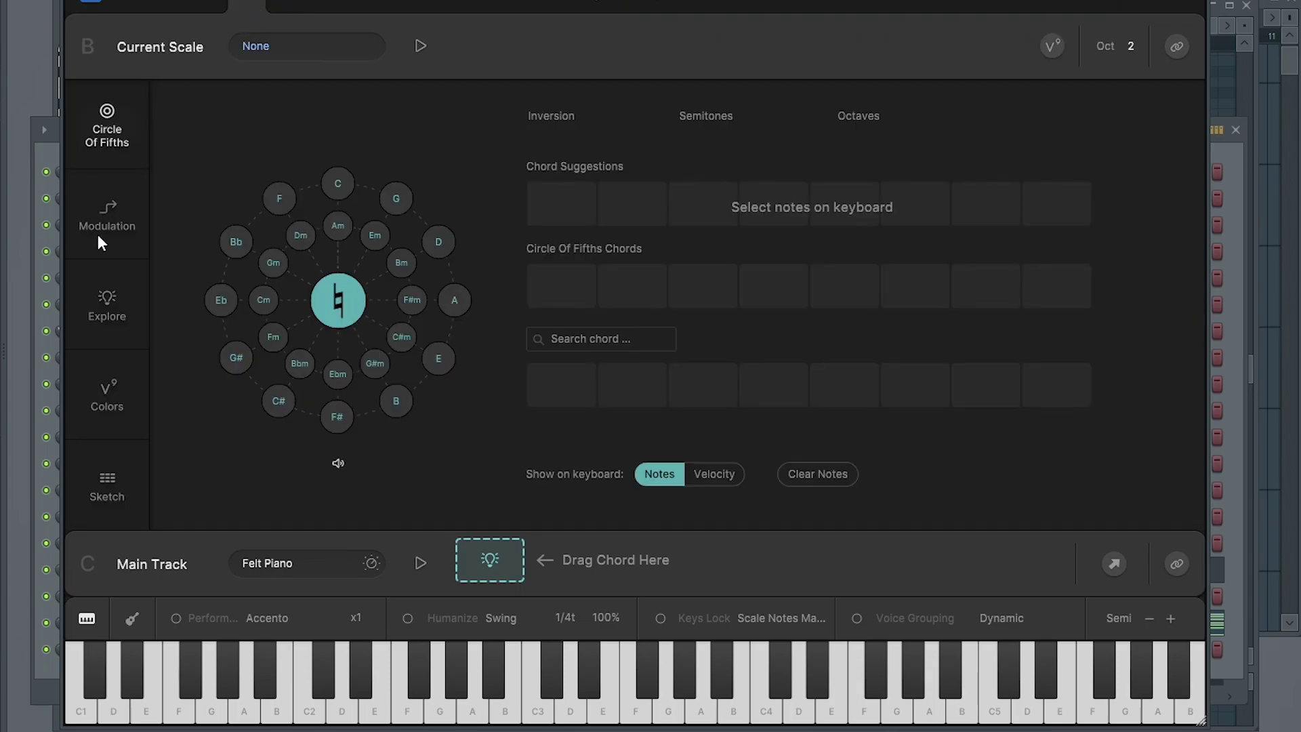
List the circle of fifths chords for A minor.
left_click(336, 231)
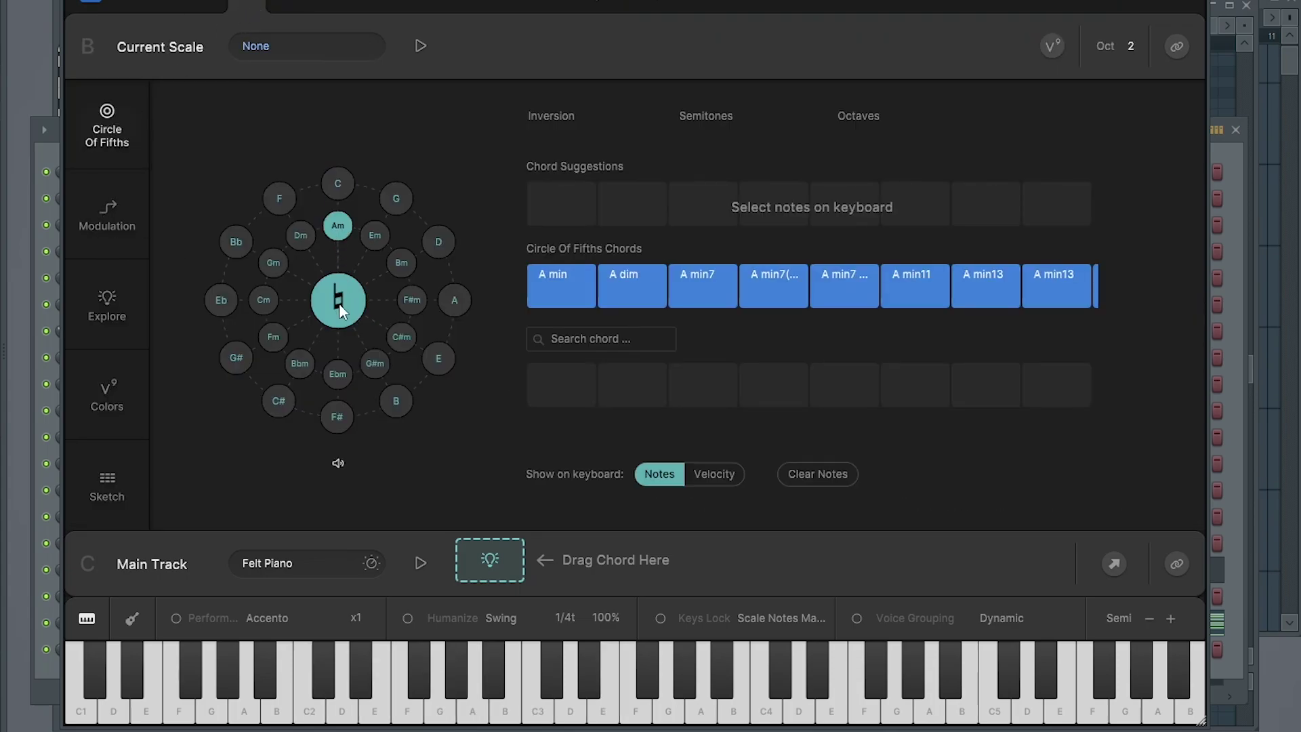
Examine the mood and genre options of the Explore chord view, and open the Sketch view.
left_click(105, 327)
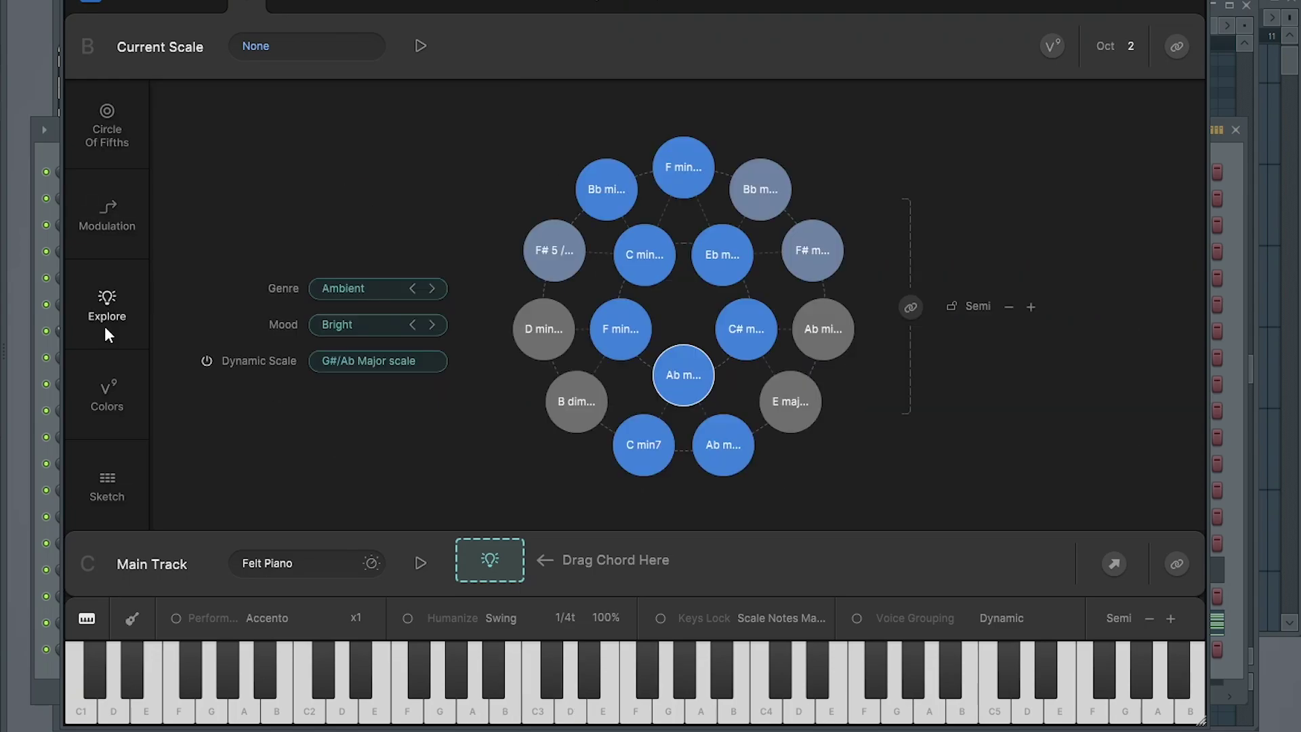
left_click(321, 327)
left_click(317, 290)
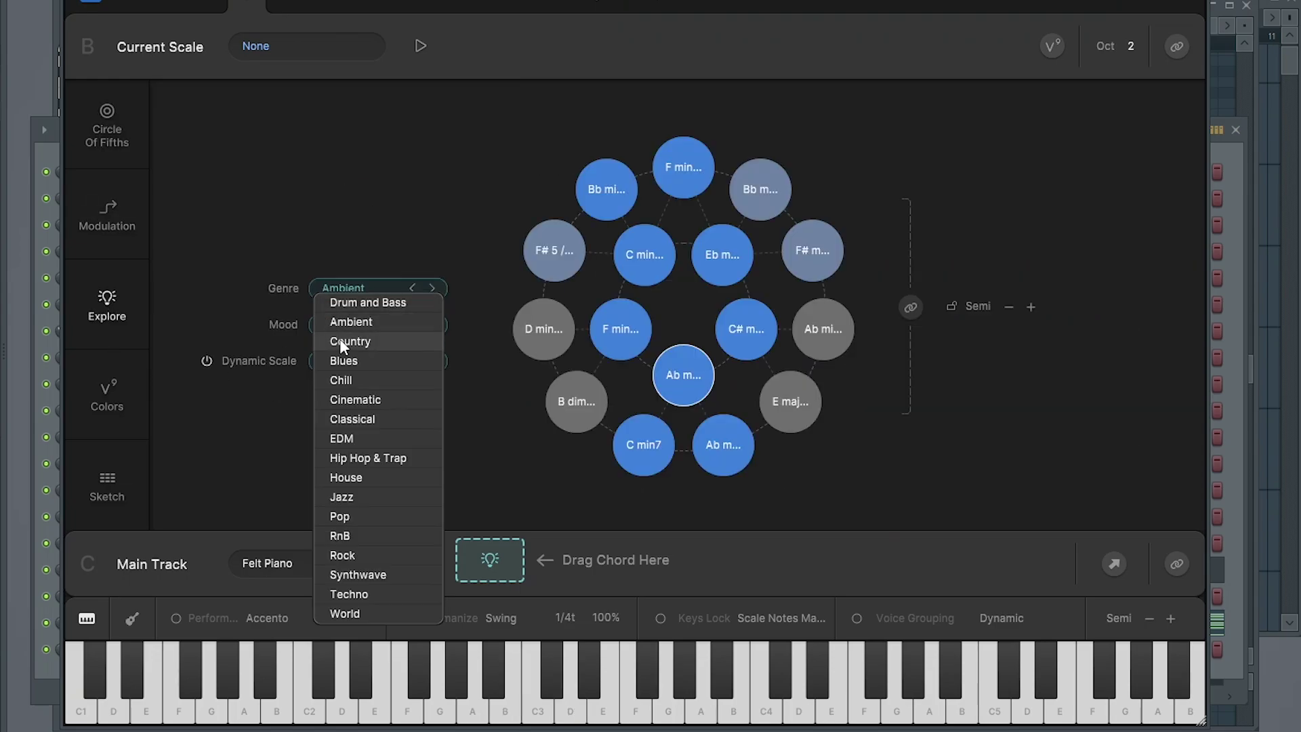
left_click(220, 347)
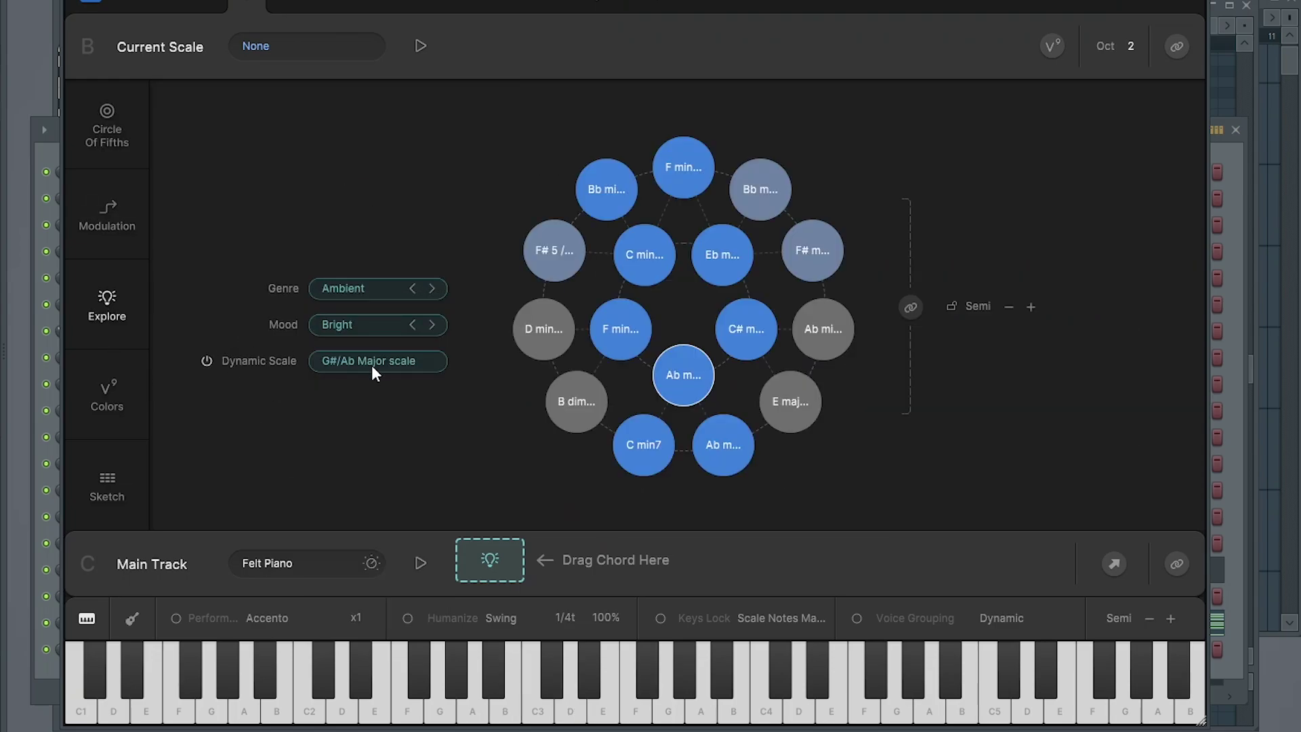
left_click(118, 492)
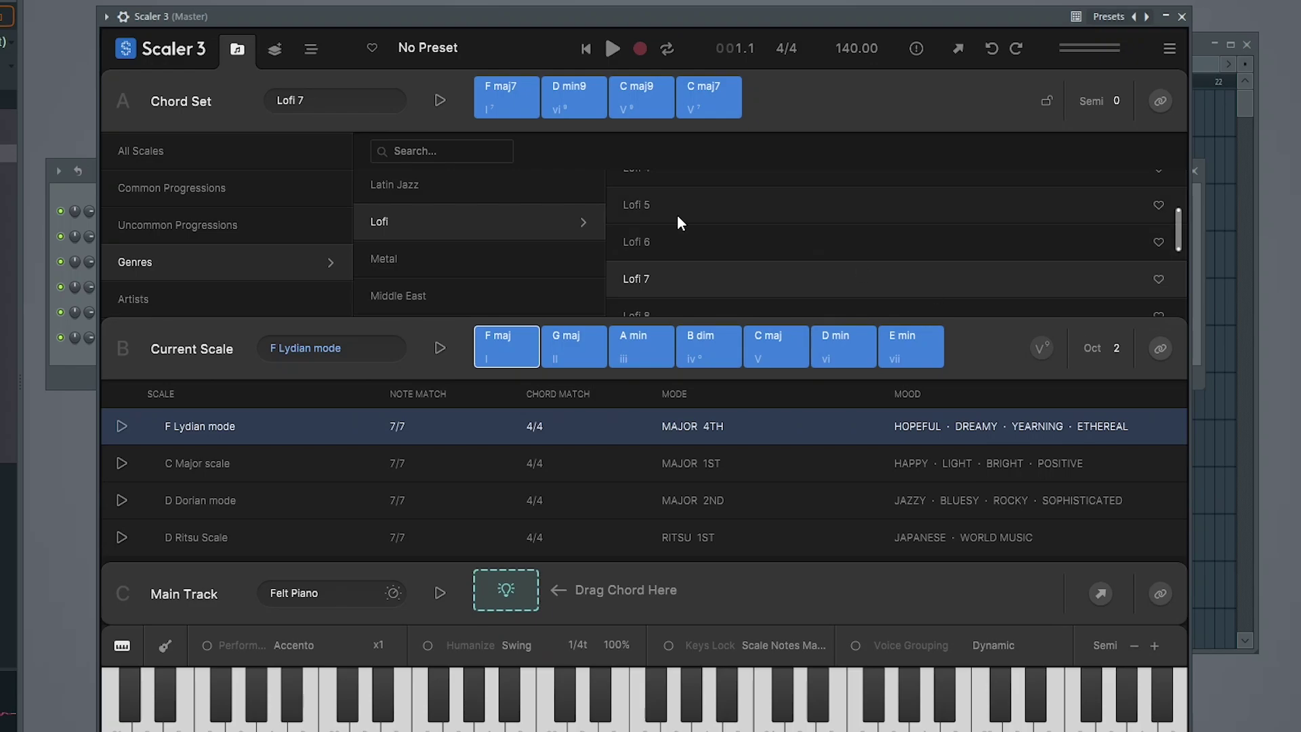
Browse the main presets and load the Pepper 104 template.
left_click(450, 48)
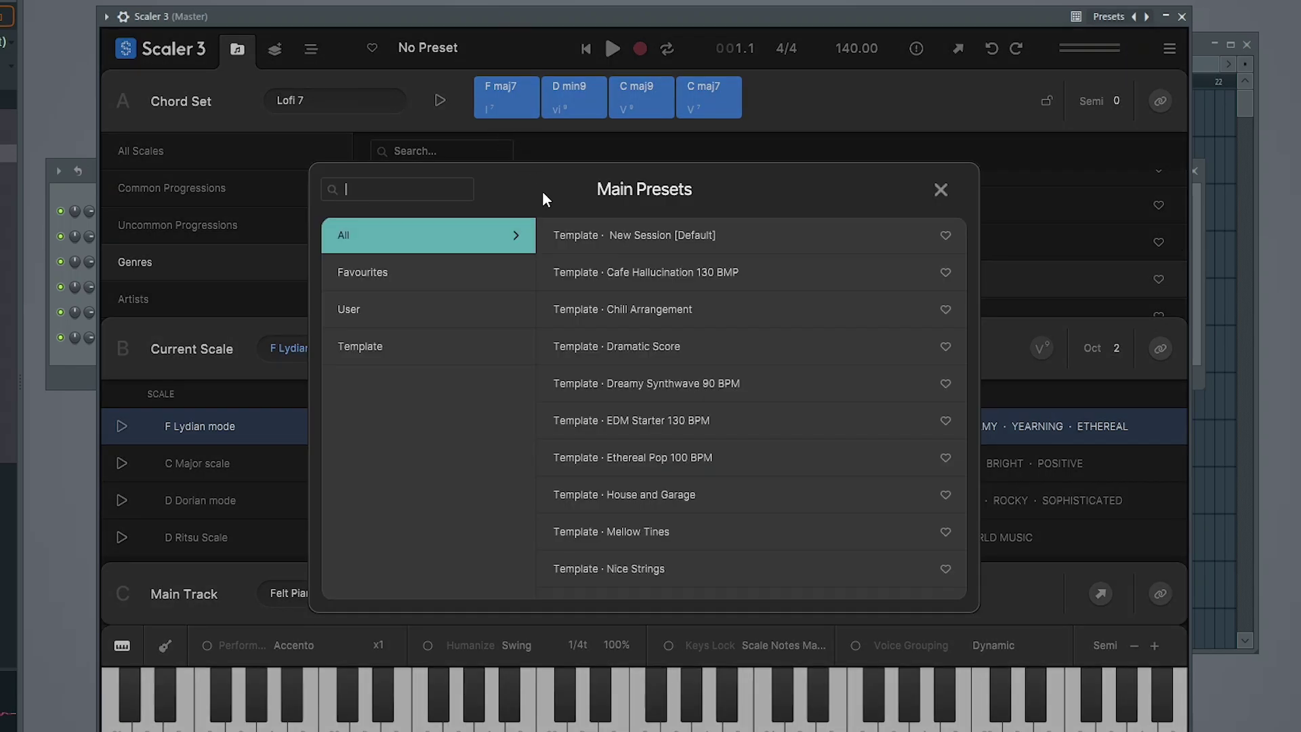
scroll(617, 357, "down", 4)
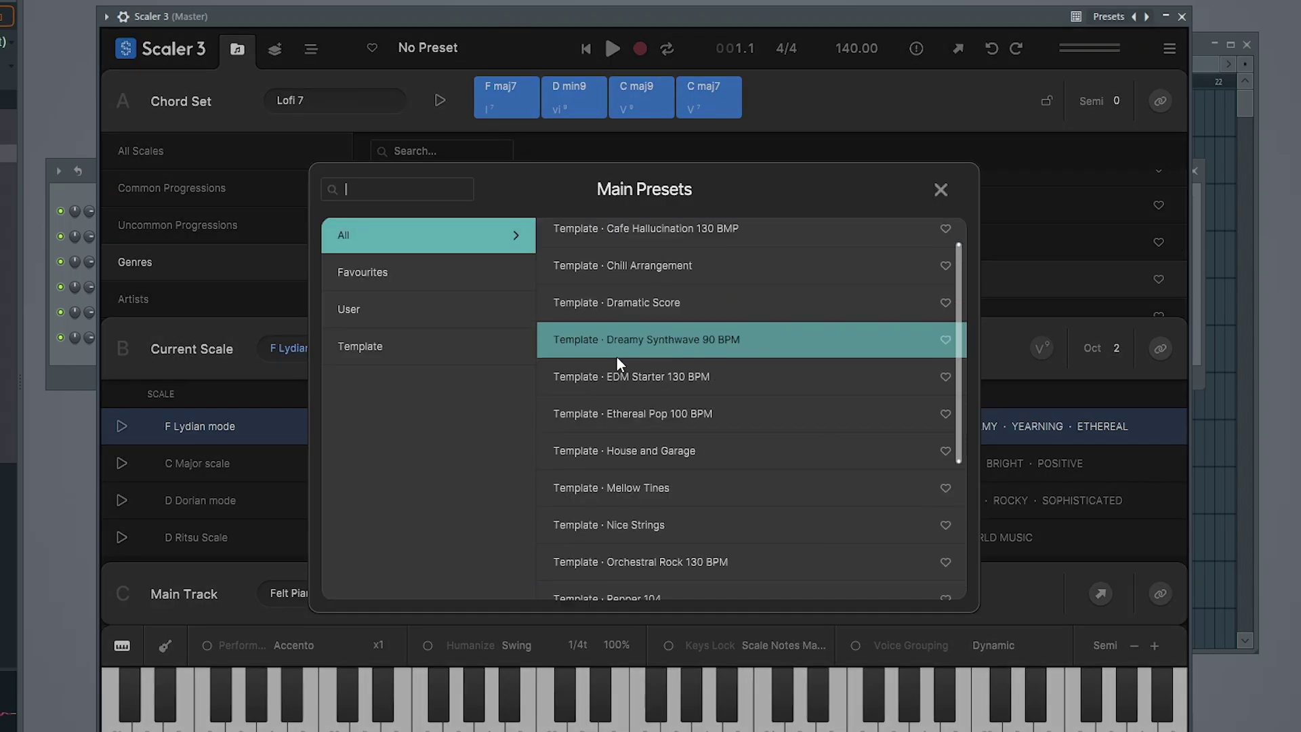
left_click(416, 339)
scroll(619, 275, "down", 1)
scroll(631, 406, "down", 2)
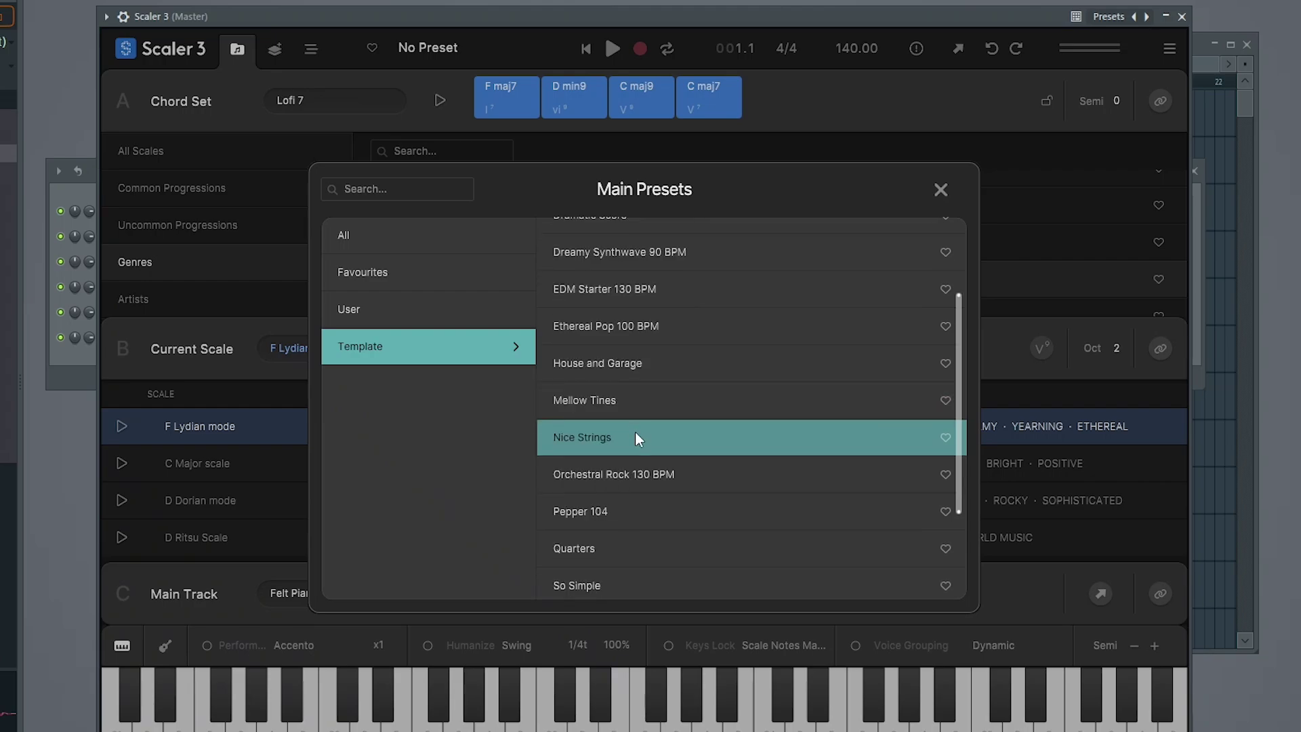
left_click(596, 512)
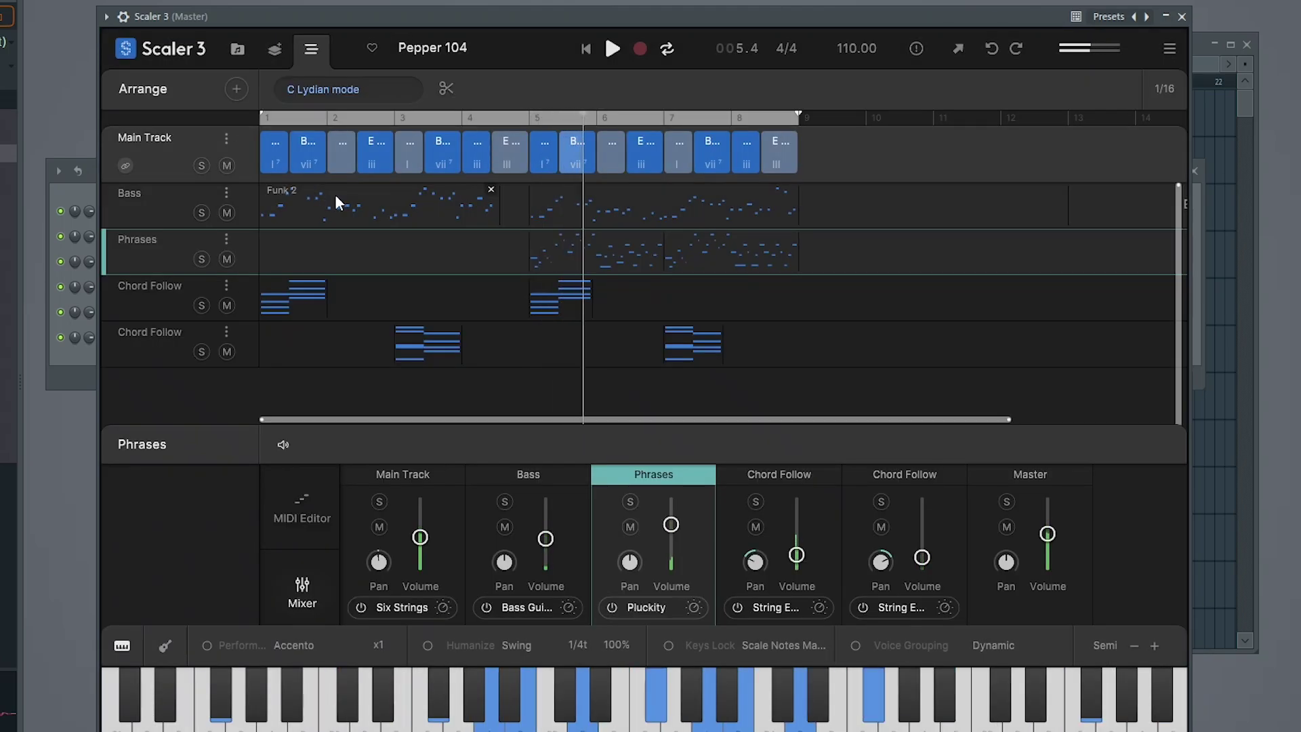